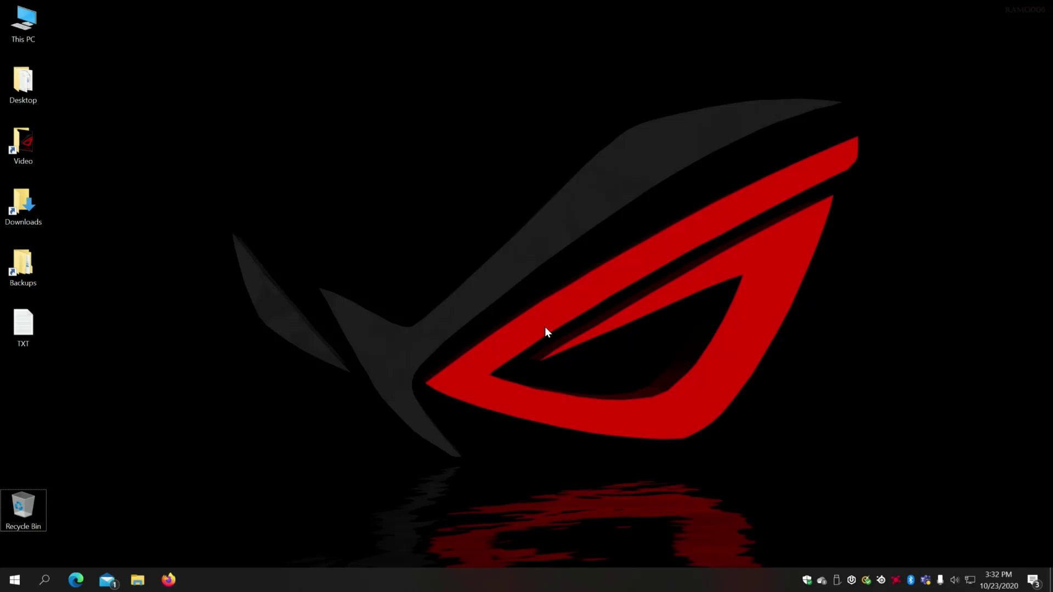
Copy the ALVR v12.5.0 release link from the TXT notes, then close Notepad
double_click(23, 327)
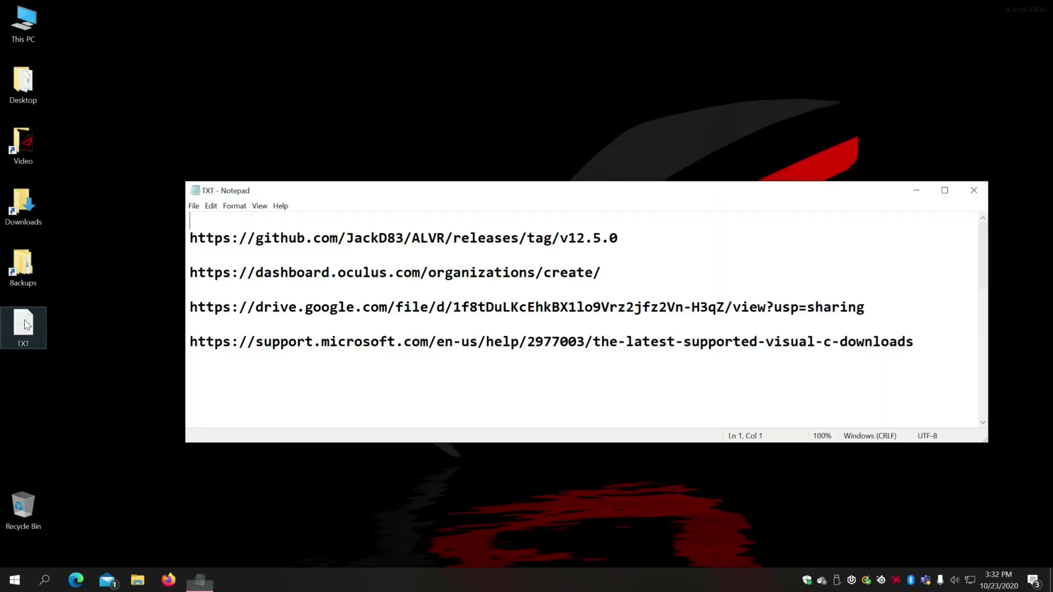
key(Down)
key(shift+End)
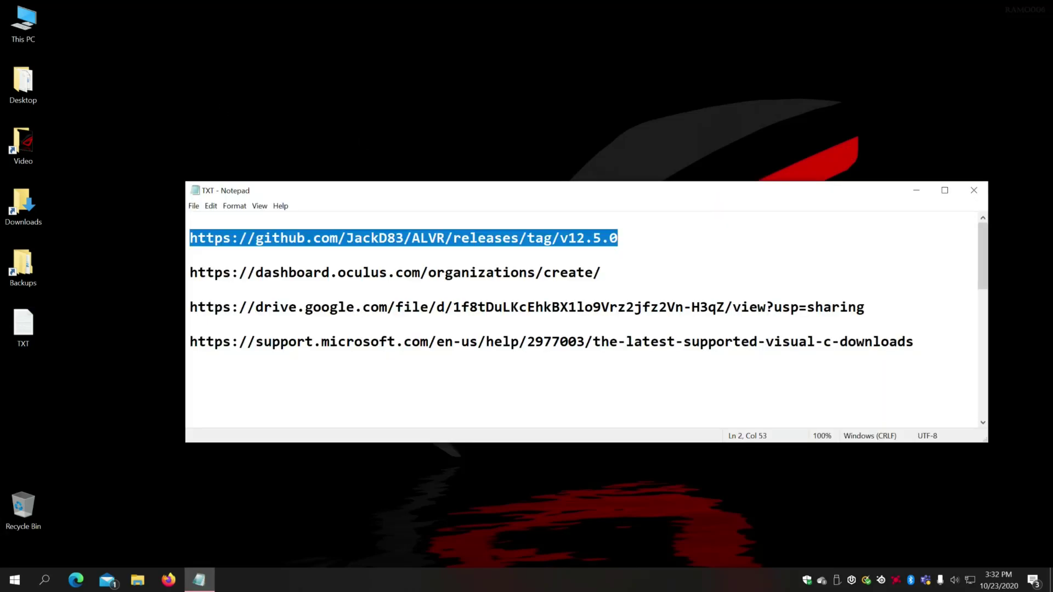
right_click(356, 237)
click(386, 275)
double_click(559, 200)
double_click(716, 5)
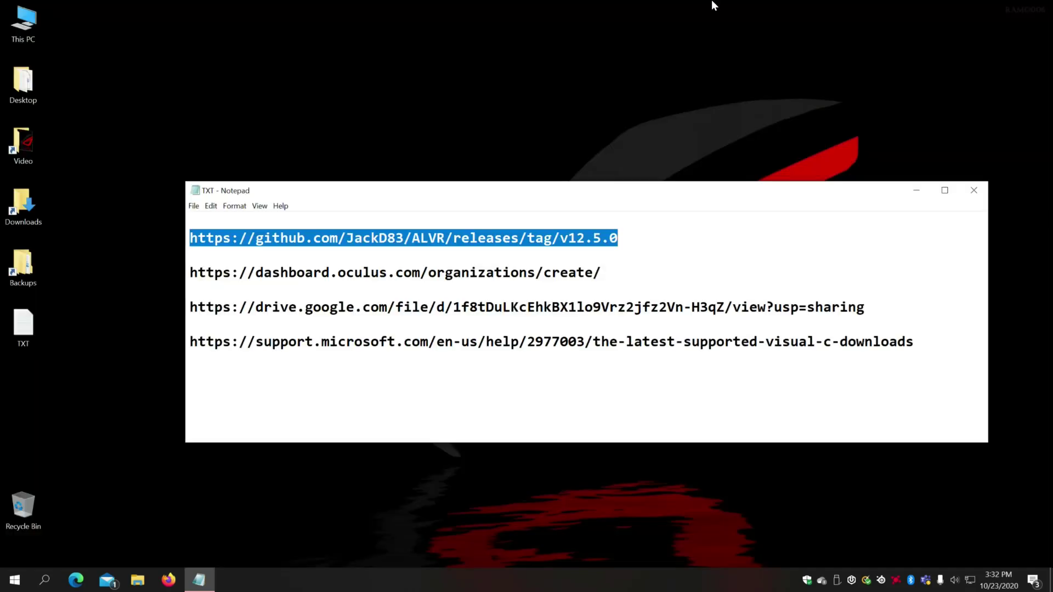
click(966, 193)
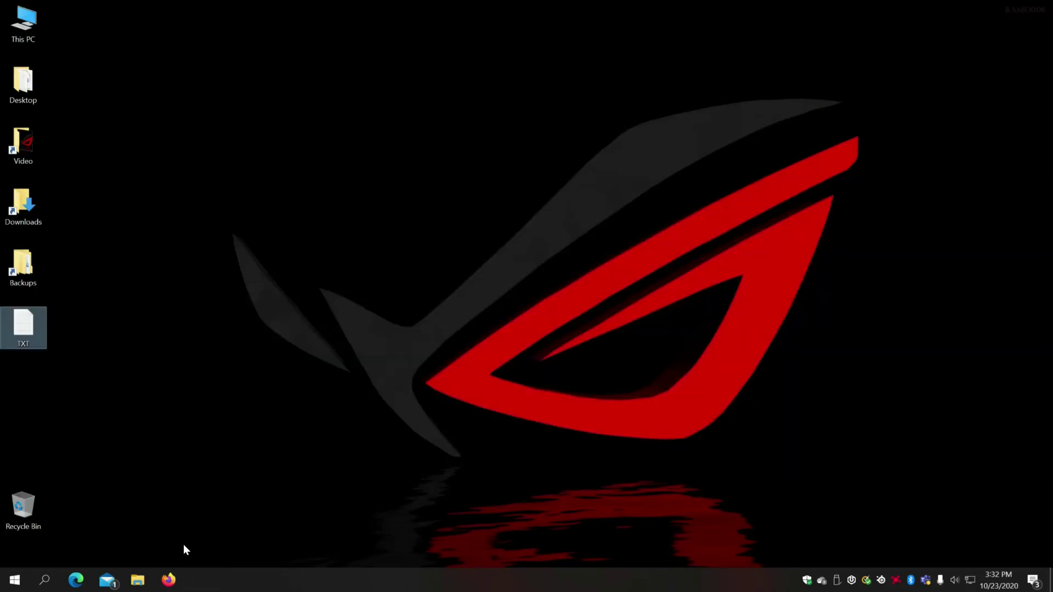
Download alvr_client.apk and alvr_server_windows.zip from the release page's Assets in Firefox
click(175, 576)
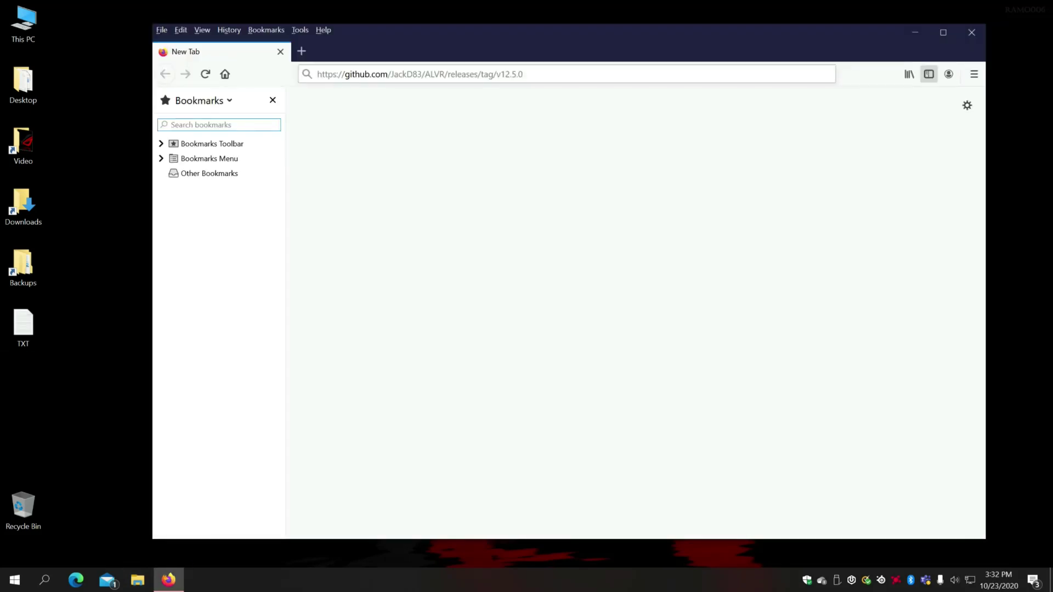
click(272, 101)
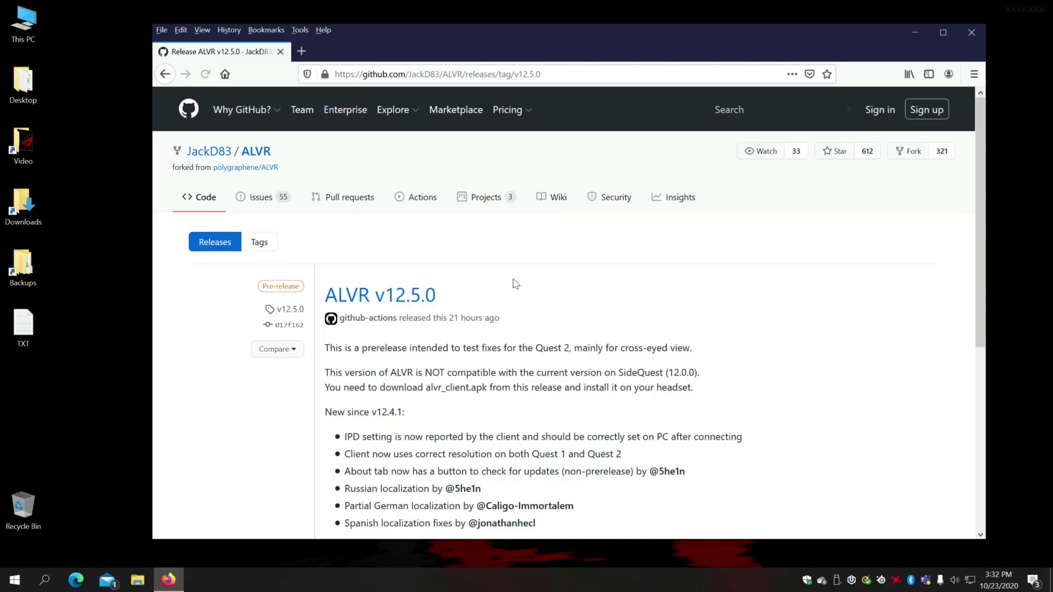
scroll(514, 282, down, 5)
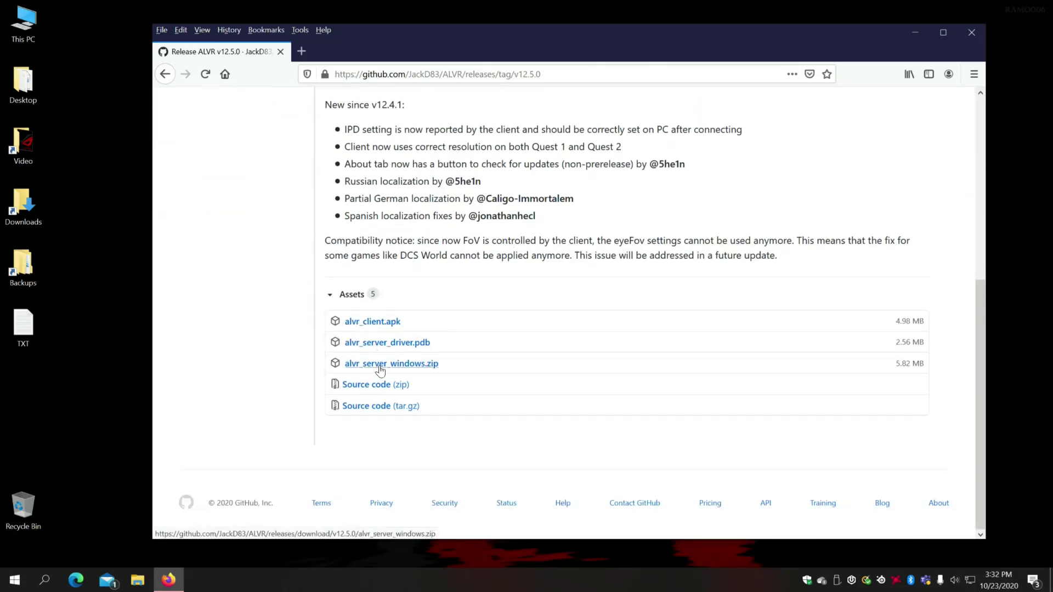
click(380, 327)
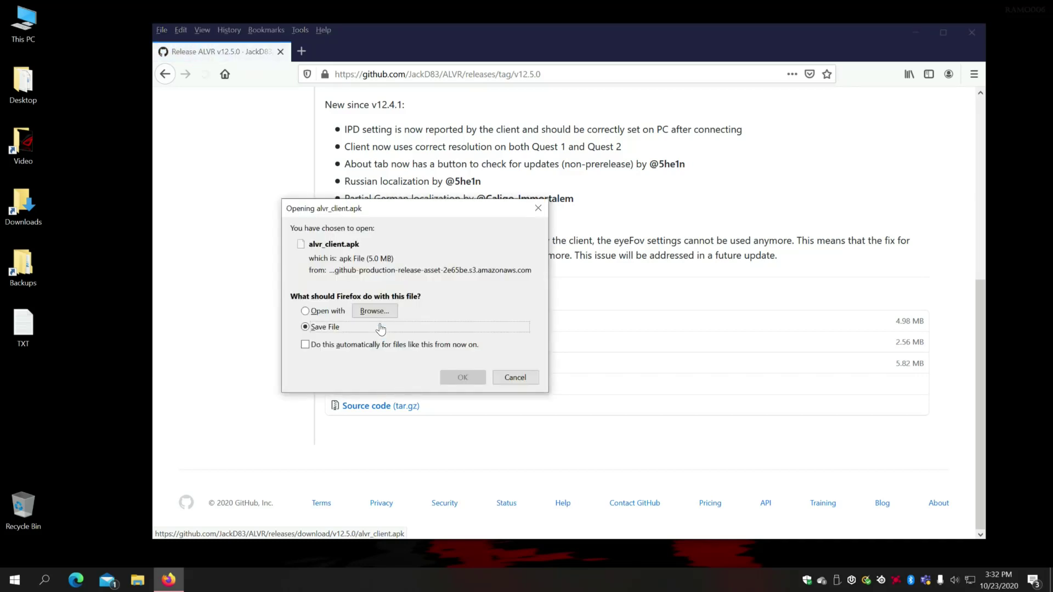
click(458, 374)
click(419, 366)
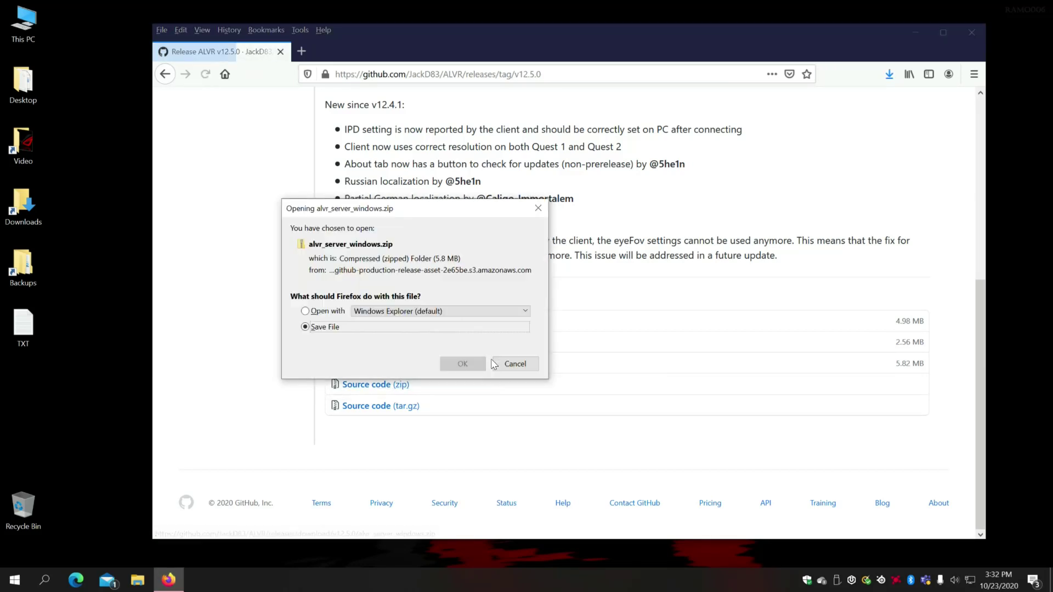
click(463, 364)
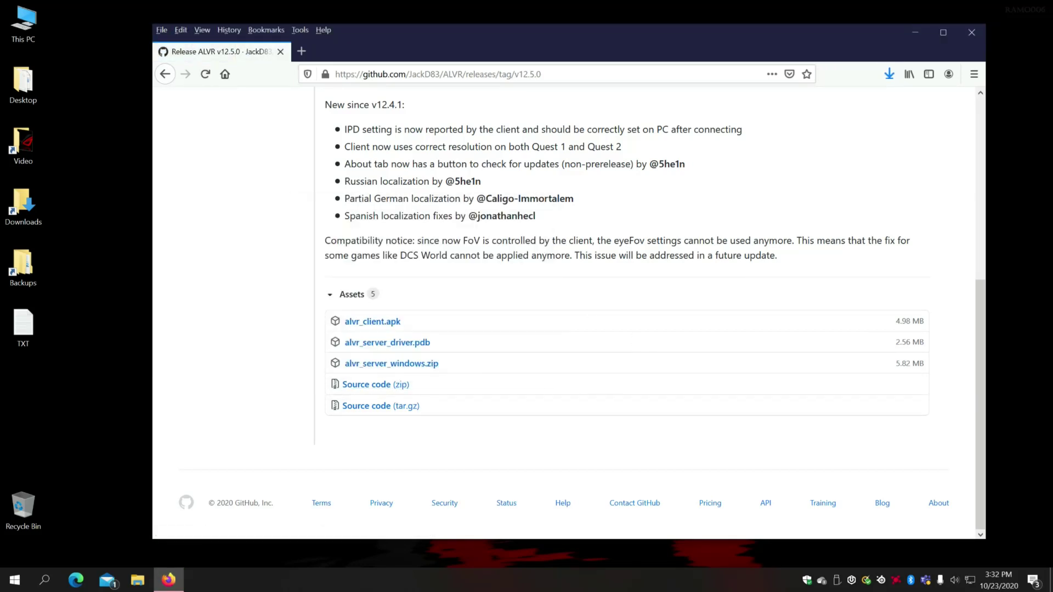
Copy the Visual C++ downloads link from the TXT notes and close Notepad
click(40, 326)
double_click(40, 326)
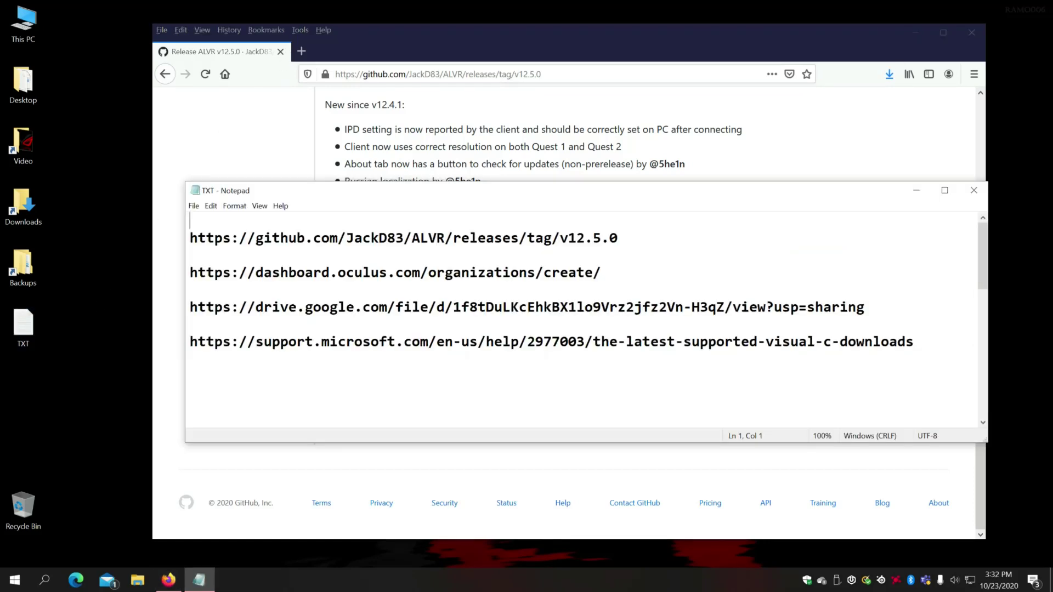
key(shift+Home)
key(ctrl+shift+Right)
key(ctrl+shift+Right)
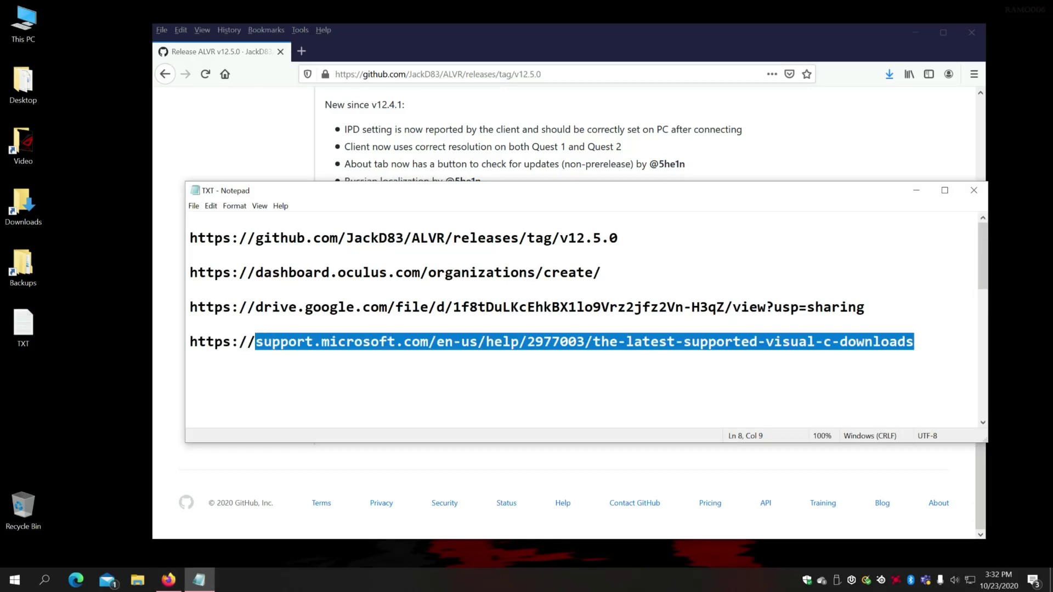
key(Home)
key(End)
key(shift+Home)
right_click(200, 342)
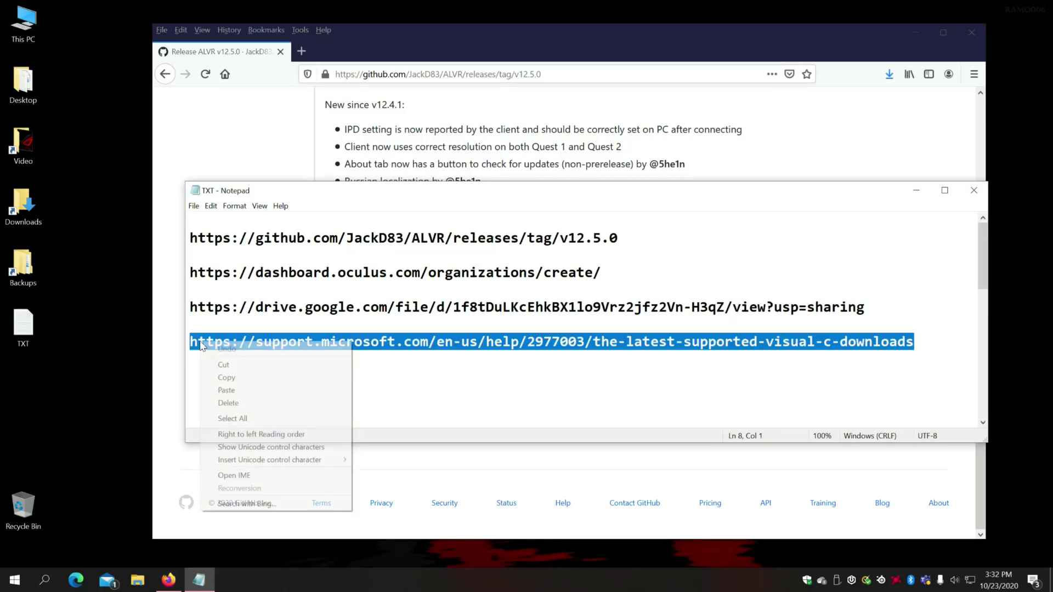
click(245, 376)
click(974, 190)
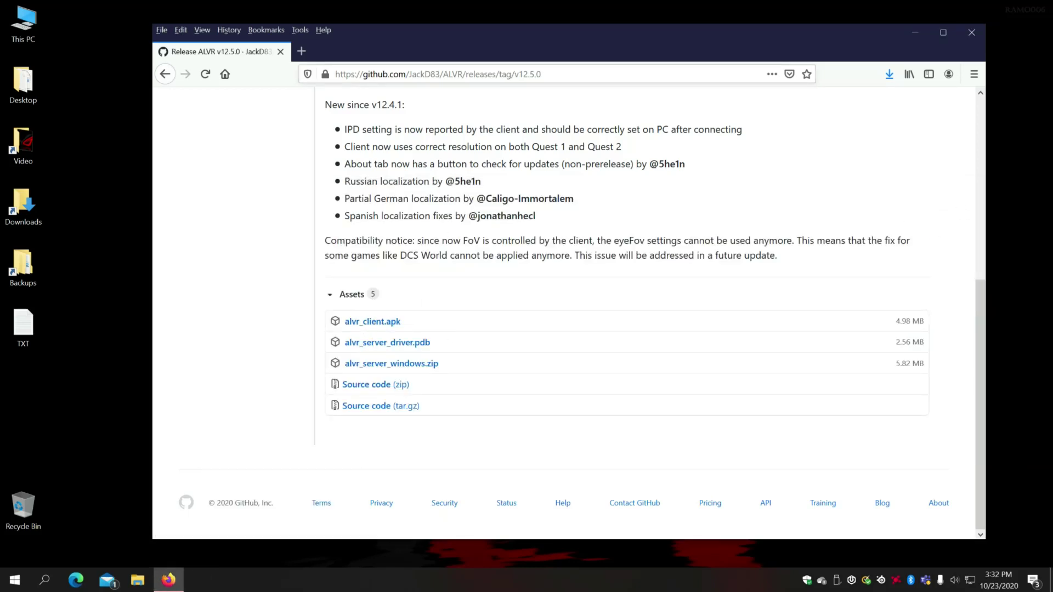
Load the copied Microsoft Visual C++ link, reloading until vc_redist x86, x64 and ARM64 links appear
click(365, 73)
key(ctrl+v)
key(Return)
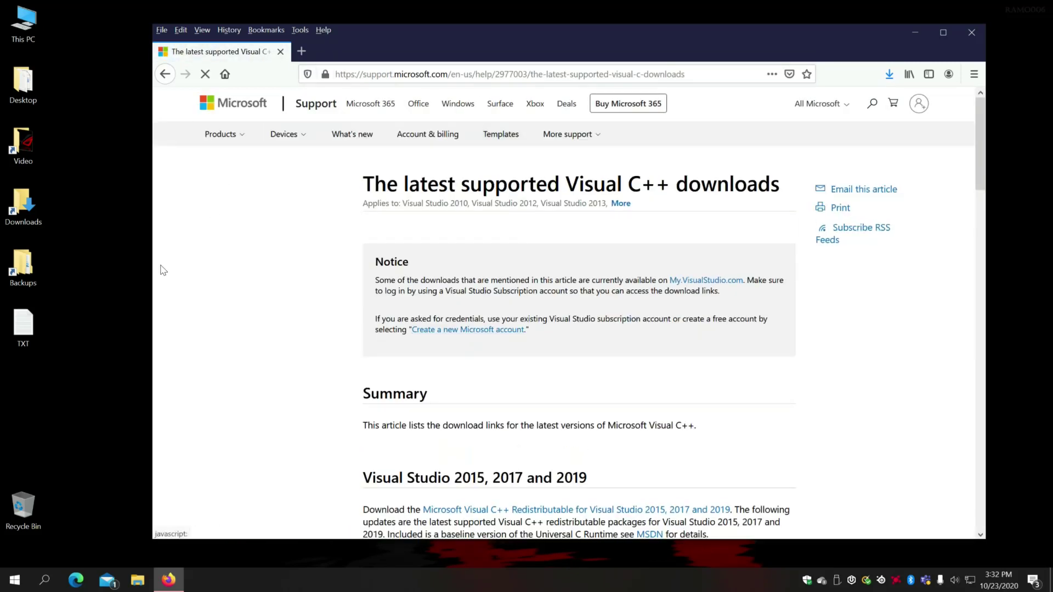
scroll(438, 274, down, 3)
scroll(469, 433, down, 2)
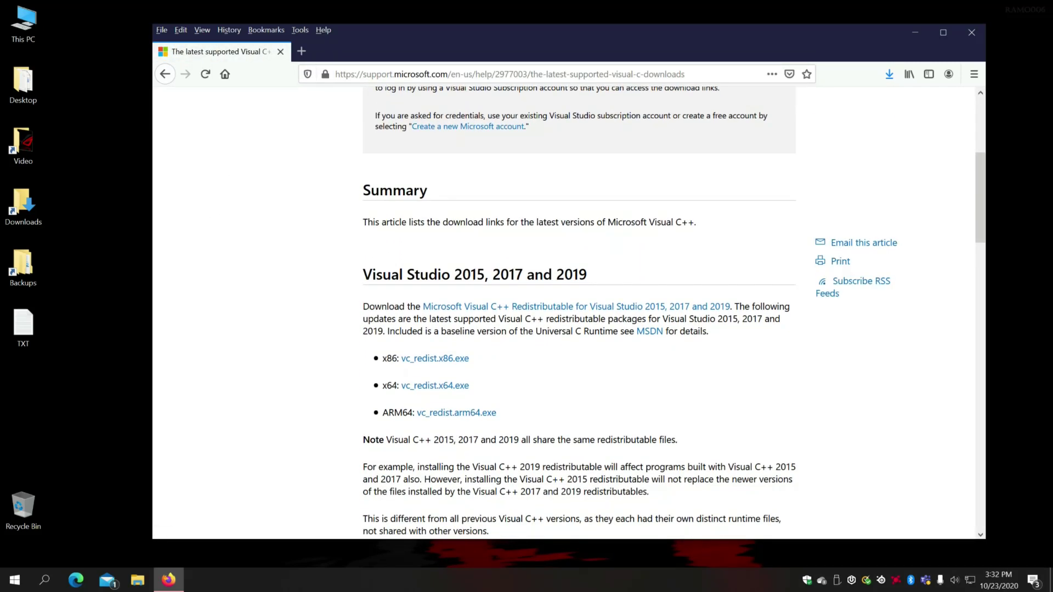
scroll(461, 329, down, 3)
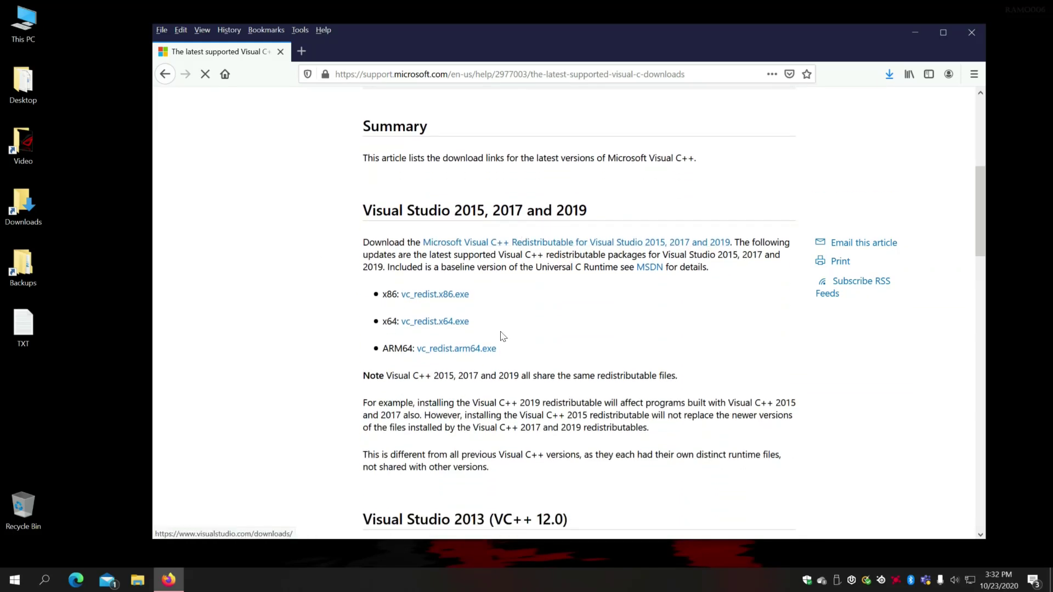
click(428, 325)
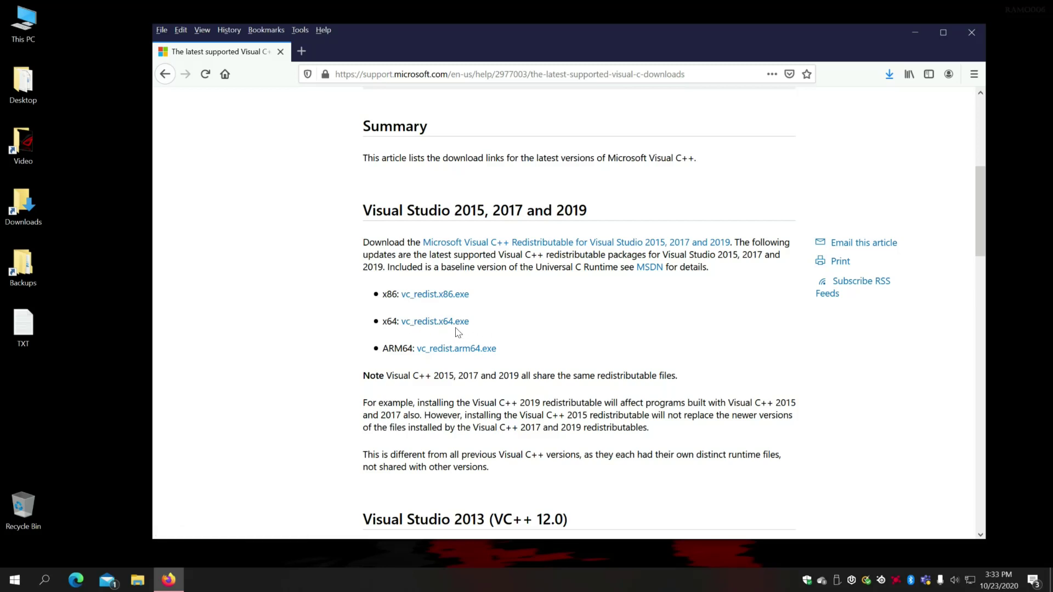
scroll(859, 129, up, 2)
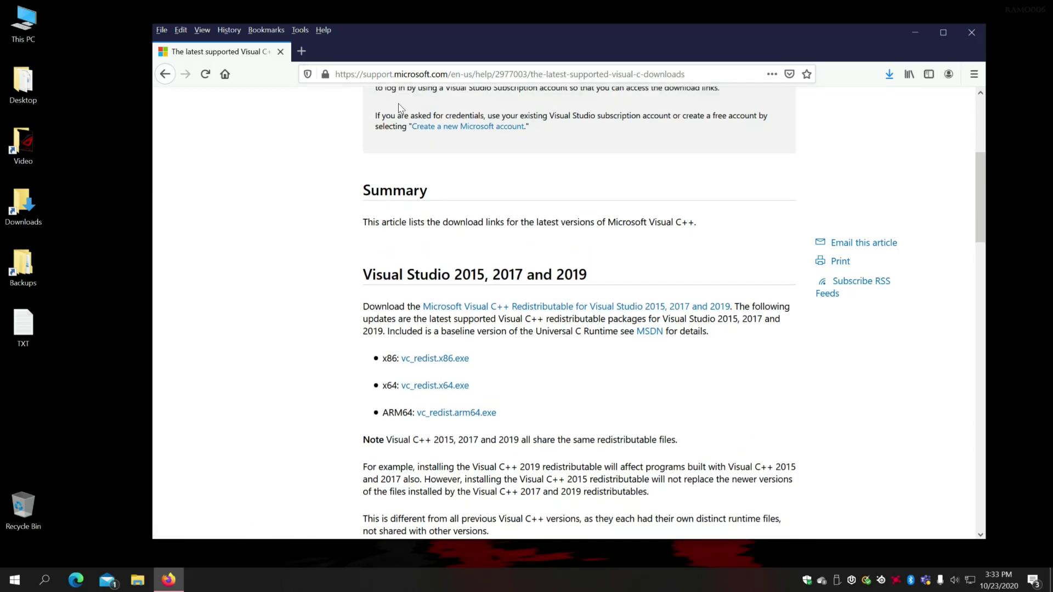
Copy the Google Drive link for Adb_Platform.7z from the TXT notes
double_click(23, 324)
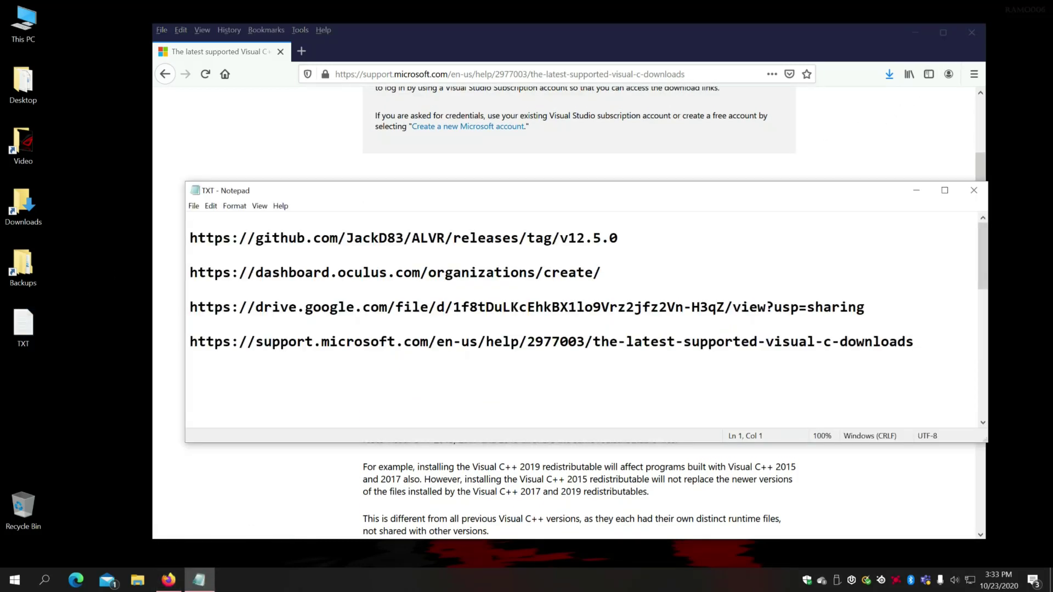
key(Down)
key(Down)
key(Down)
key(Down)
key(Down)
key(End)
key(shift+Left)
key(shift+Left)
key(shift+Left)
key(shift+Left)
key(shift+Left)
key(shift+Left)
key(shift+Left)
key(shift+Left)
key(shift+Left)
key(shift+Left)
key(shift+Left)
key(shift+Left)
key(shift+Left)
key(shift+Left)
key(shift+Left)
key(shift+Left)
key(shift+Left)
key(shift+Left)
key(shift+Left)
key(shift+Left)
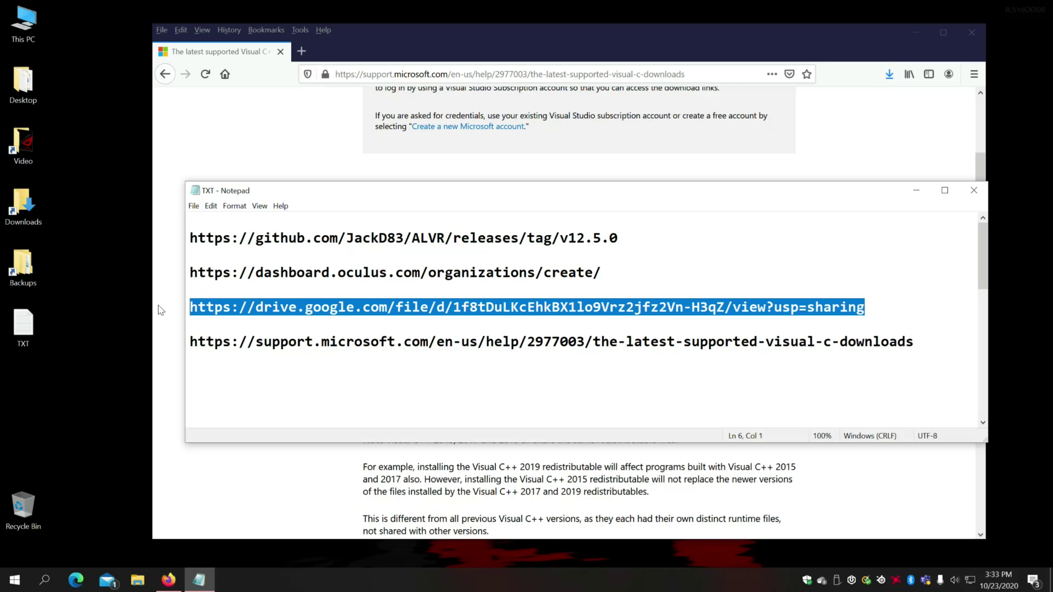
click(974, 191)
Open the Google Drive link in Firefox and save Adb_Platform.7z
click(636, 74)
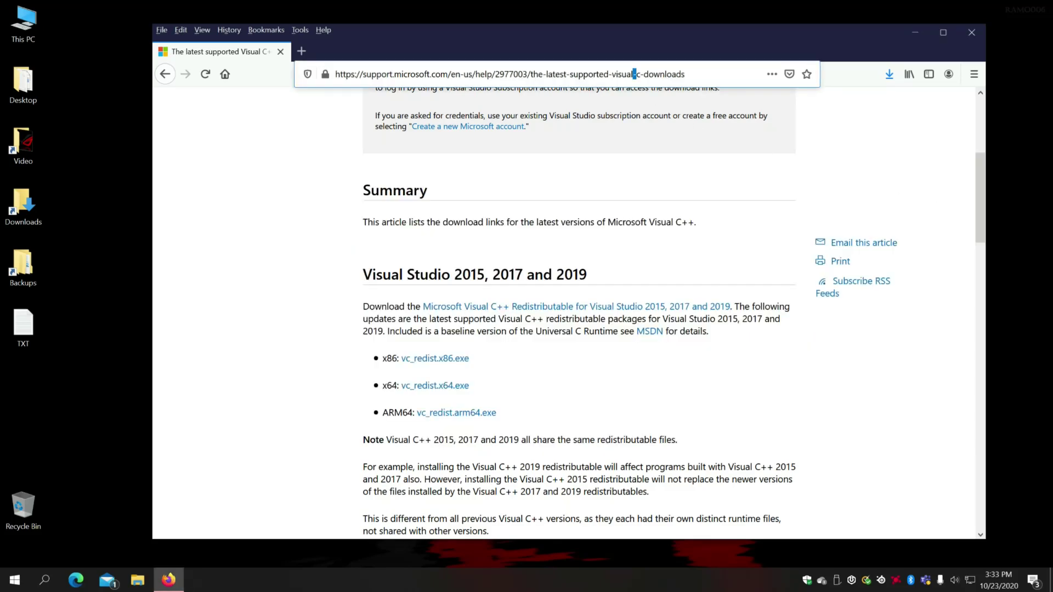
key(ctrl+v)
key(ctrl+v)
key(Return)
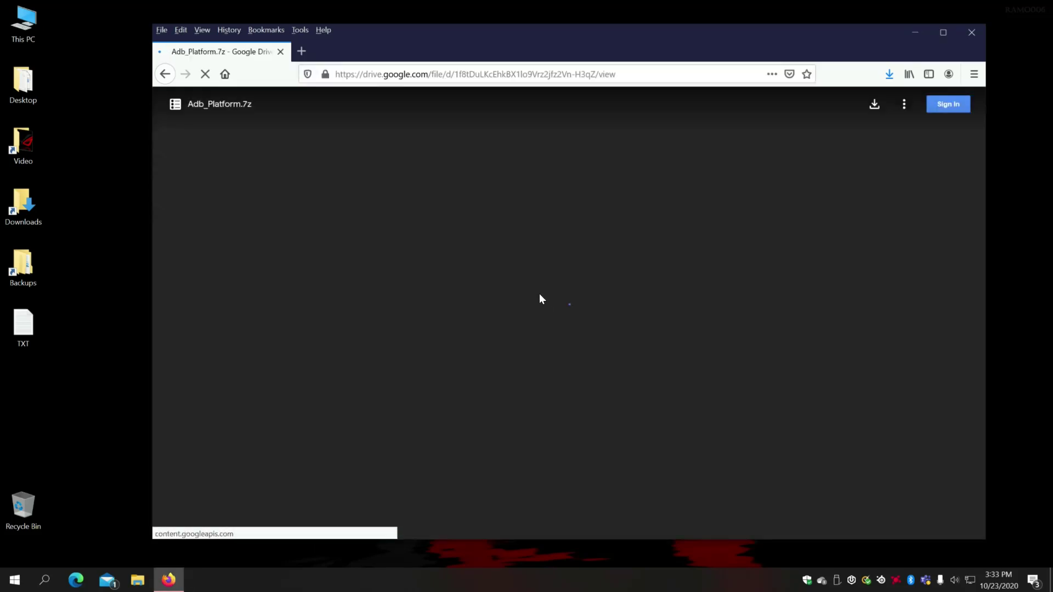
click(591, 333)
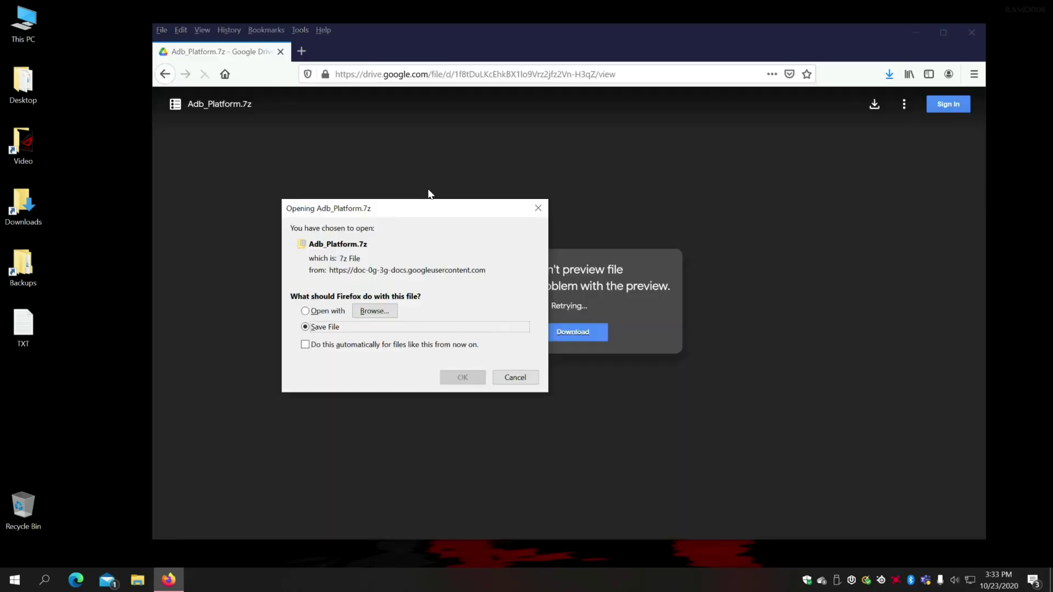
click(466, 378)
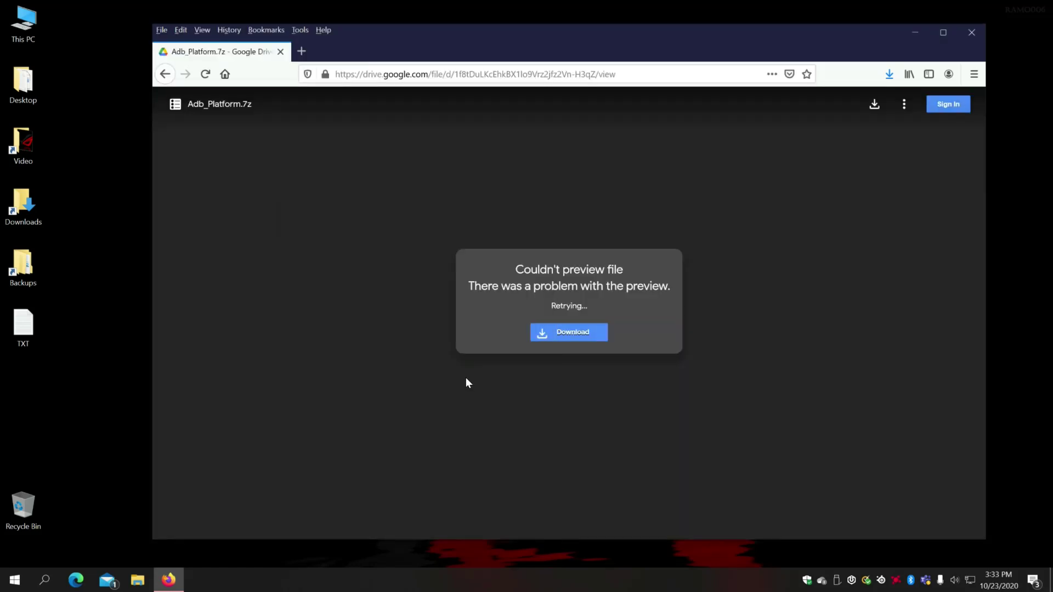
Drag Adb_Platform, alvr_server_windows and alvr_client.apk from Downloads to the desktop, then close Explorer
click(889, 74)
click(880, 105)
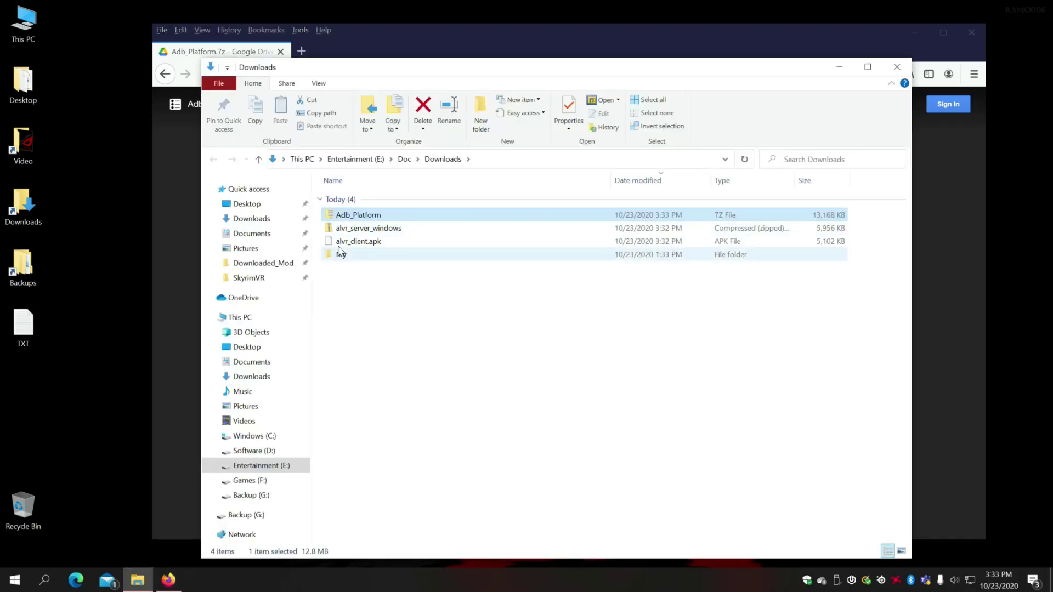
ctrl+click(355, 229)
drag(359, 241, 80, 395)
click(897, 66)
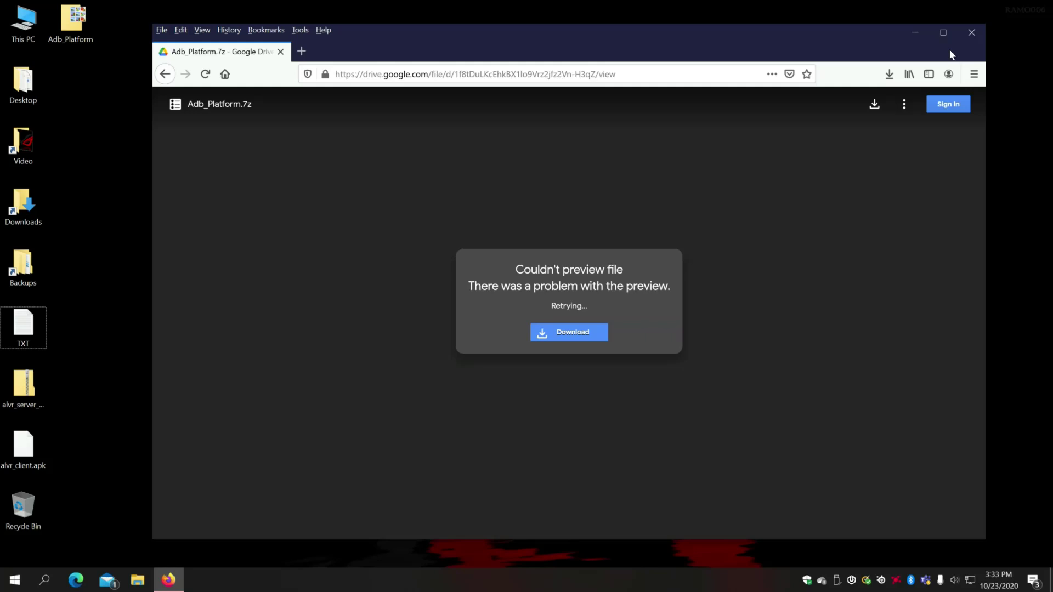
drag(160, 23, 415, 128)
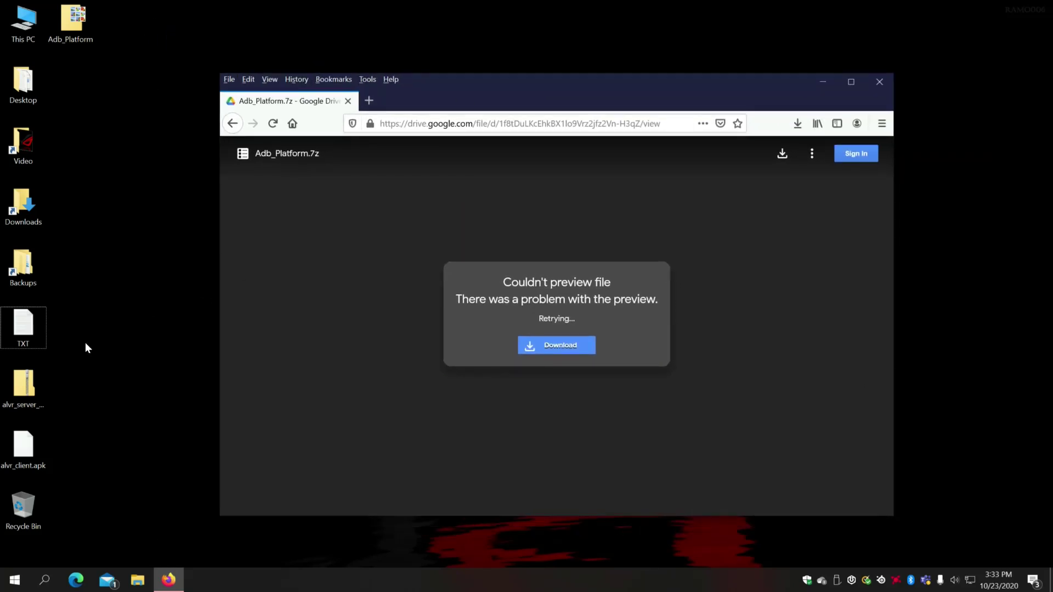
Copy the Oculus dashboard link from the TXT notes
click(25, 325)
double_click(25, 325)
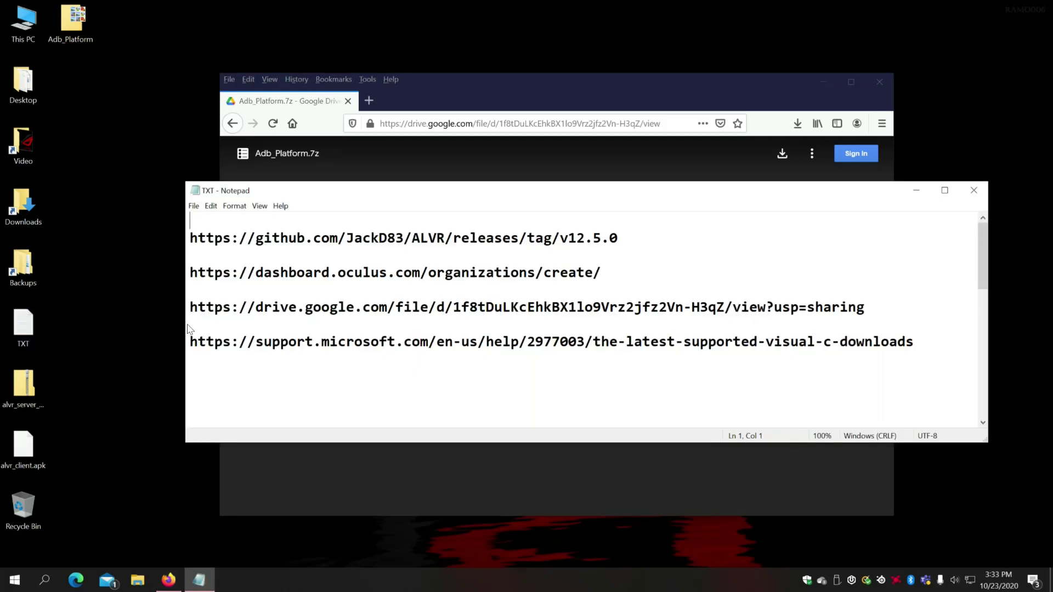
drag(602, 273, 190, 273)
key(ctrl+c)
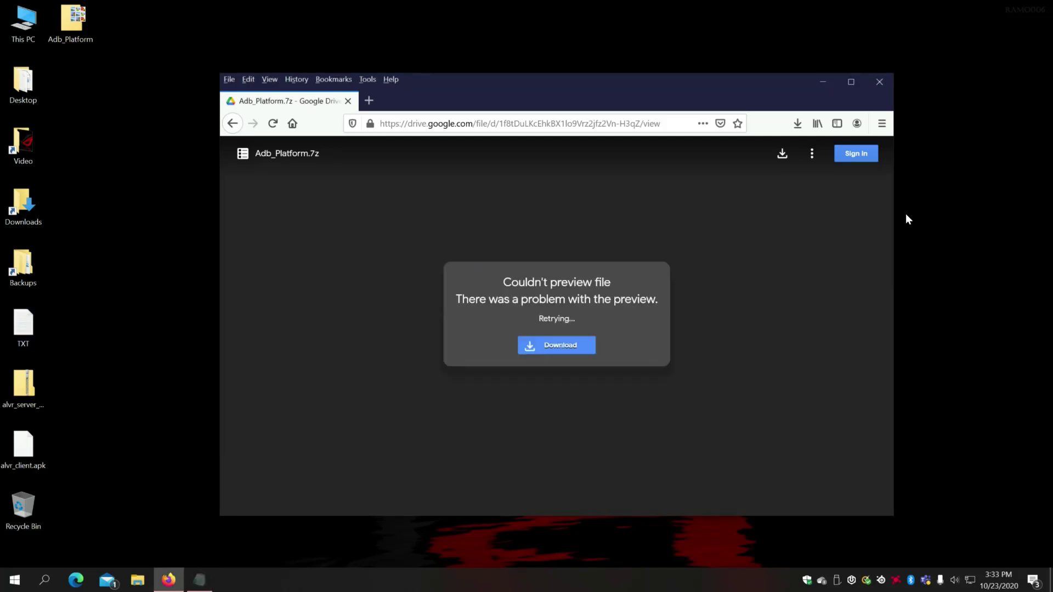
click(974, 190)
Open the Oculus organization-creation page in Firefox, then close Firefox
click(439, 123)
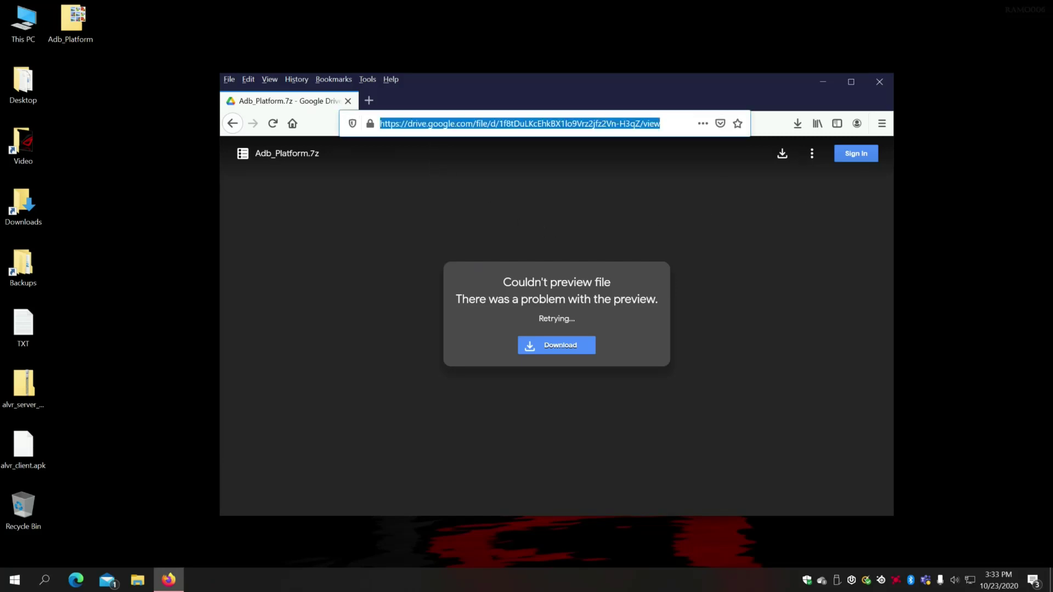
key(ctrl+v)
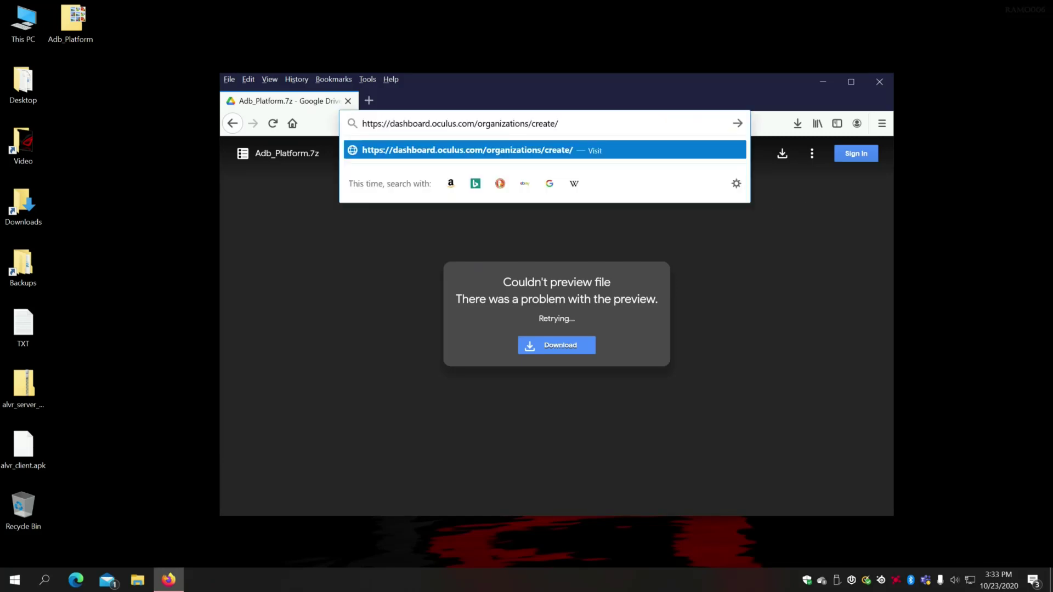
key(Return)
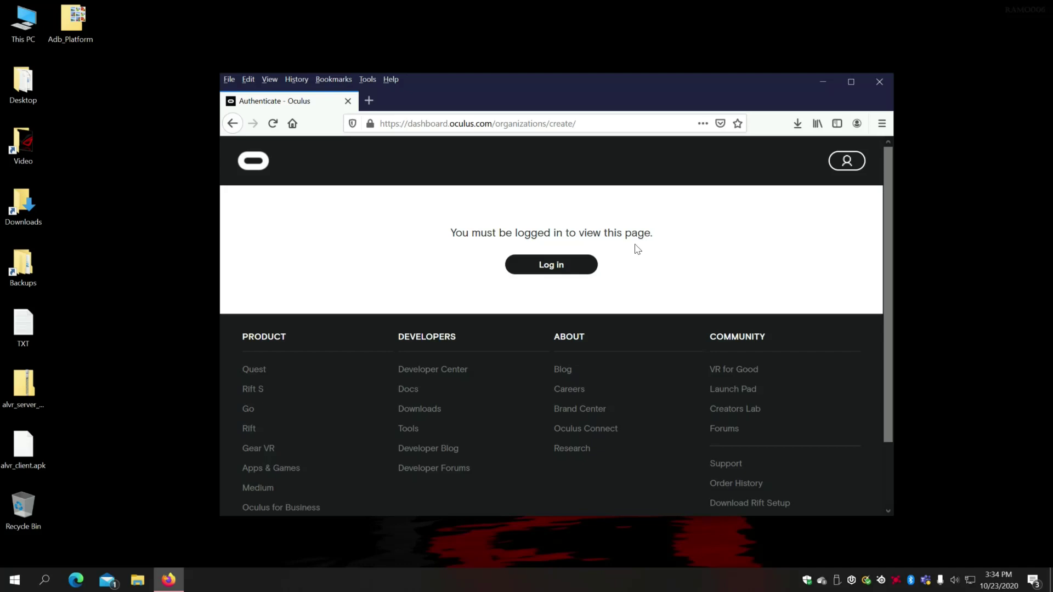
click(887, 87)
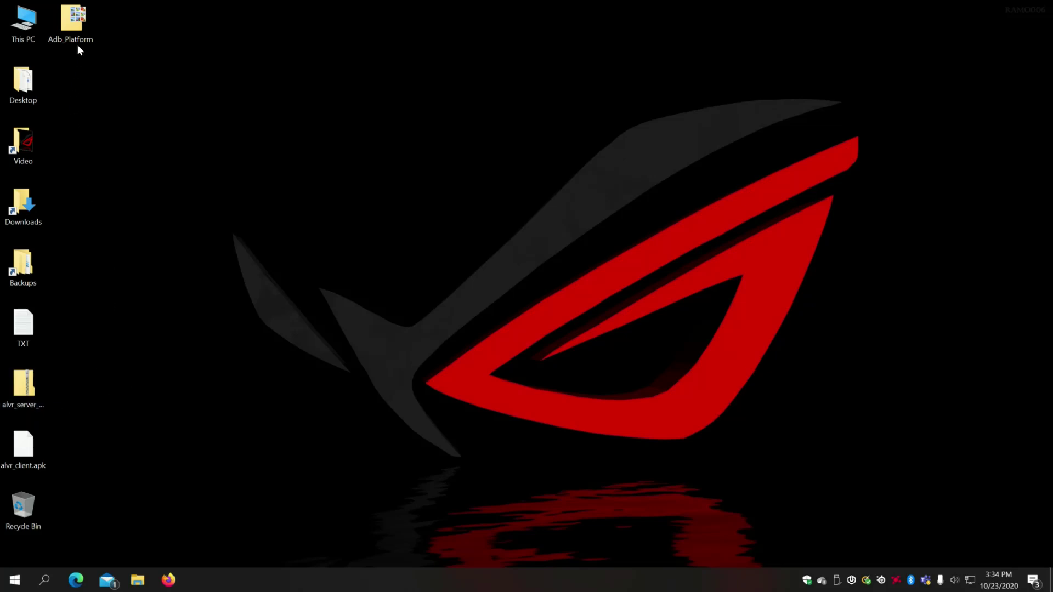
Extract alvr_server_windows.zip to the desktop with 7-Zip and delete the zip
right_click(42, 380)
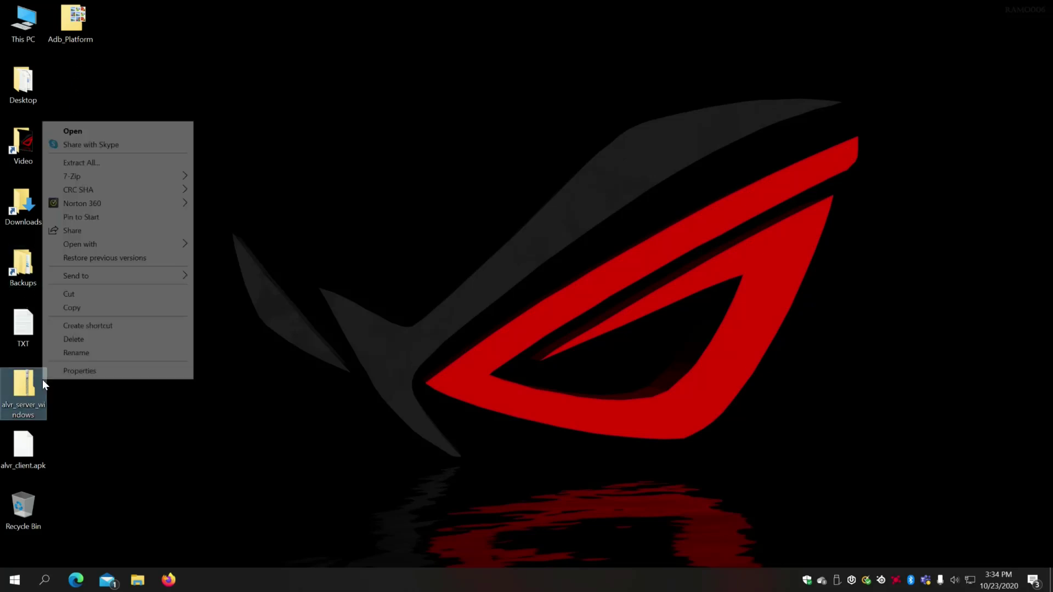
mouse_move(115, 177)
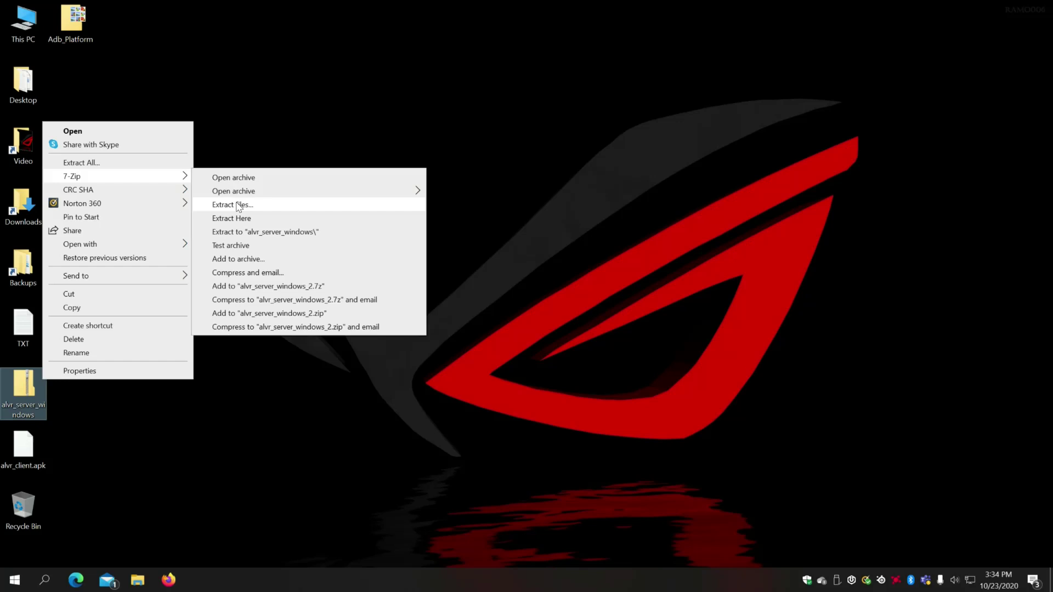
click(235, 222)
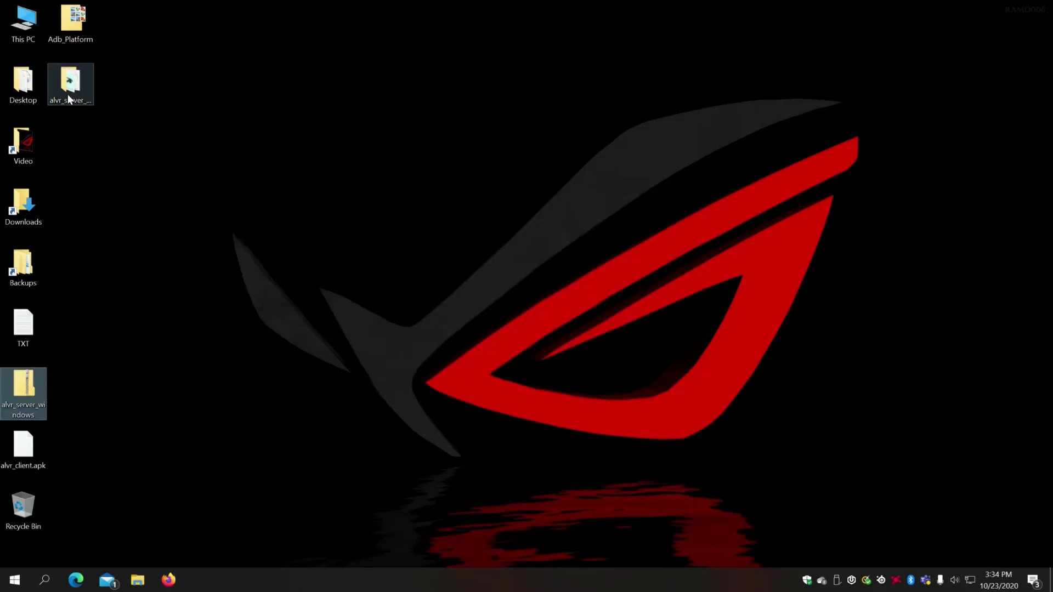
click(68, 94)
click(30, 384)
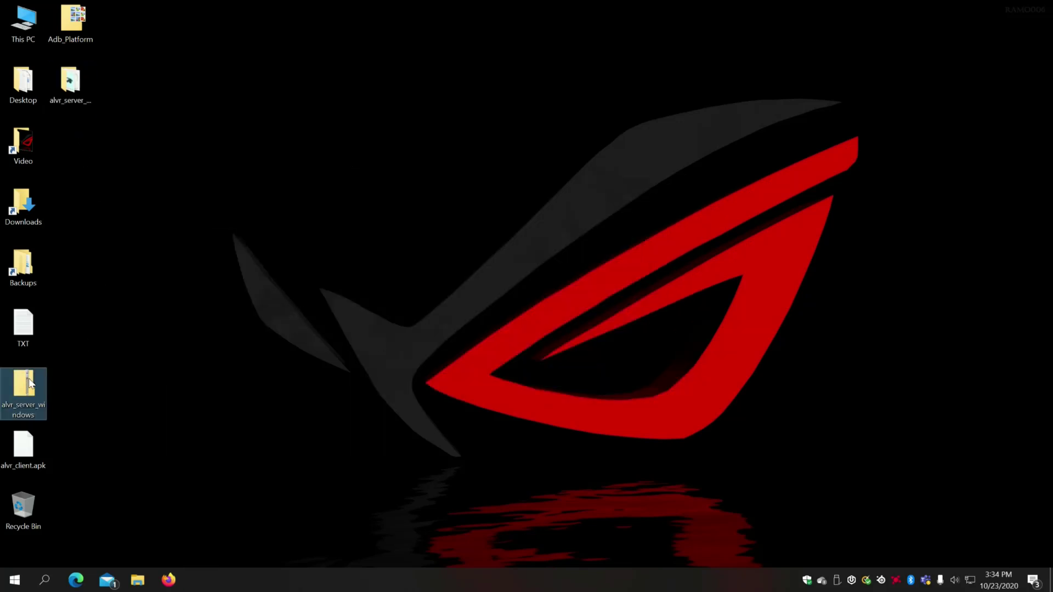
key(Delete)
drag(33, 453, 126, 210)
Extract Adb_Platform.7z with 7-Zip, entering the archive password
click(84, 36)
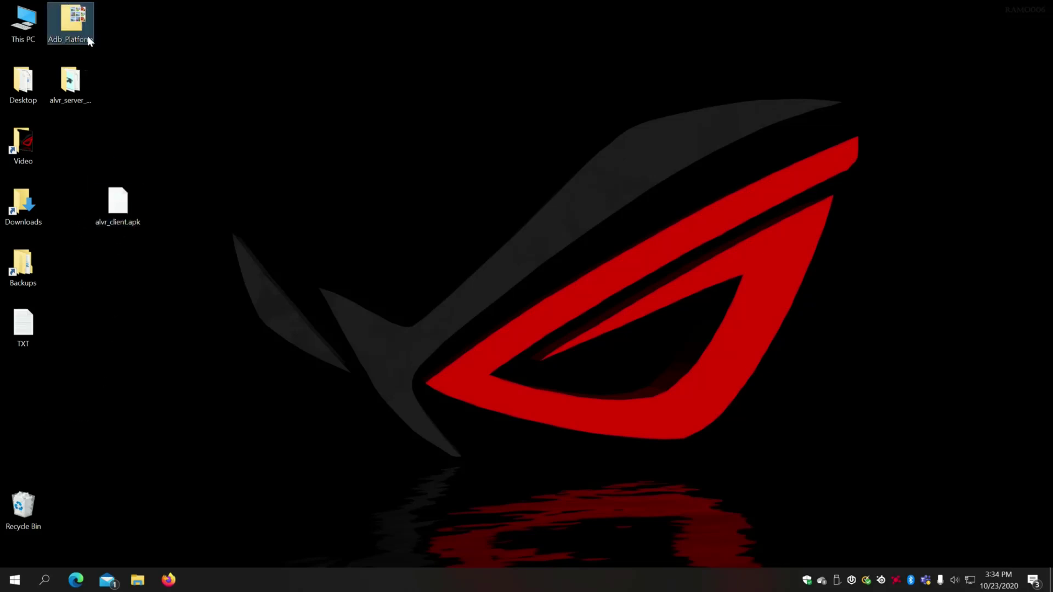
right_click(87, 36)
mouse_move(140, 88)
click(271, 127)
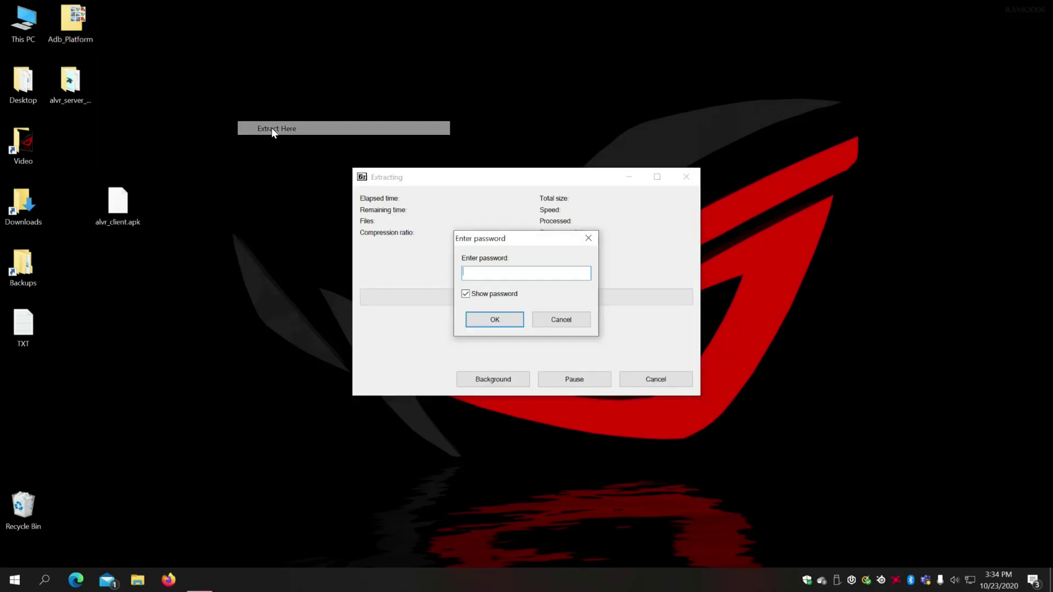
text(SKD007)
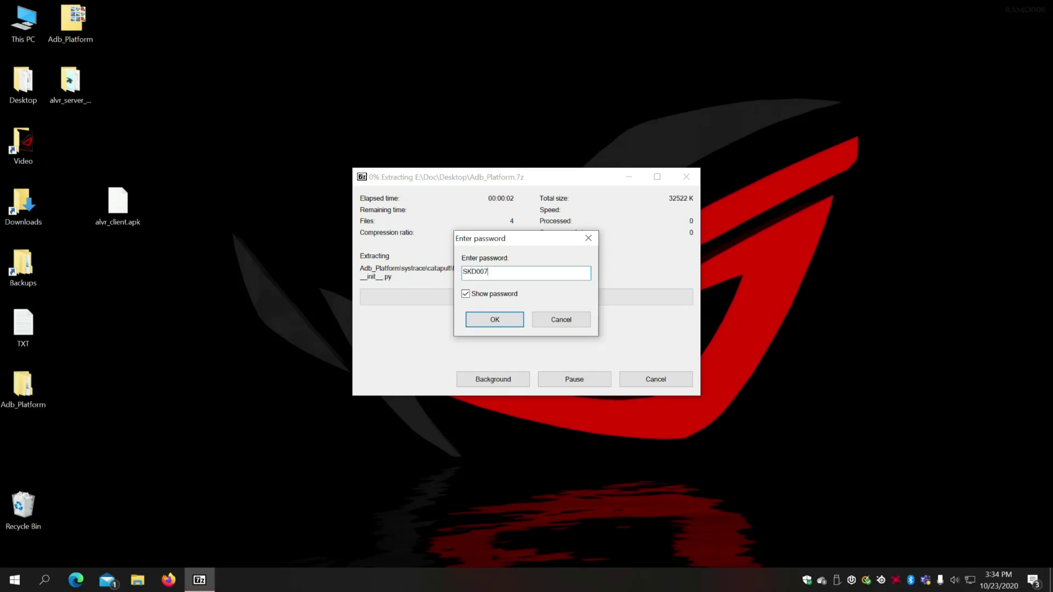
key(Return)
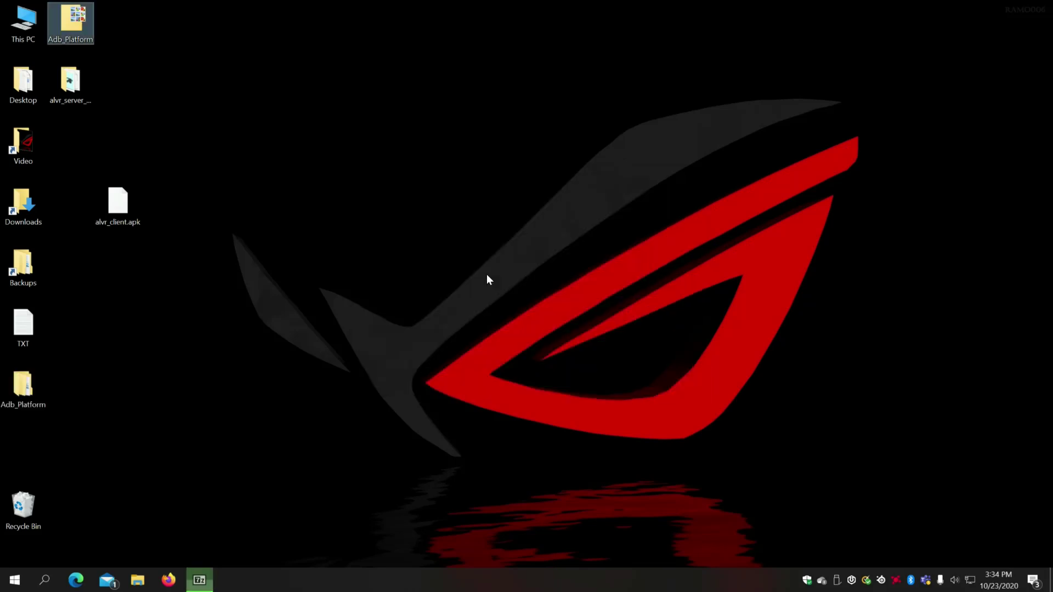
drag(33, 384, 367, 382)
Move alvr_client.apk and the alvr_server_windows folder into the Adb_Platform folder
double_click(368, 382)
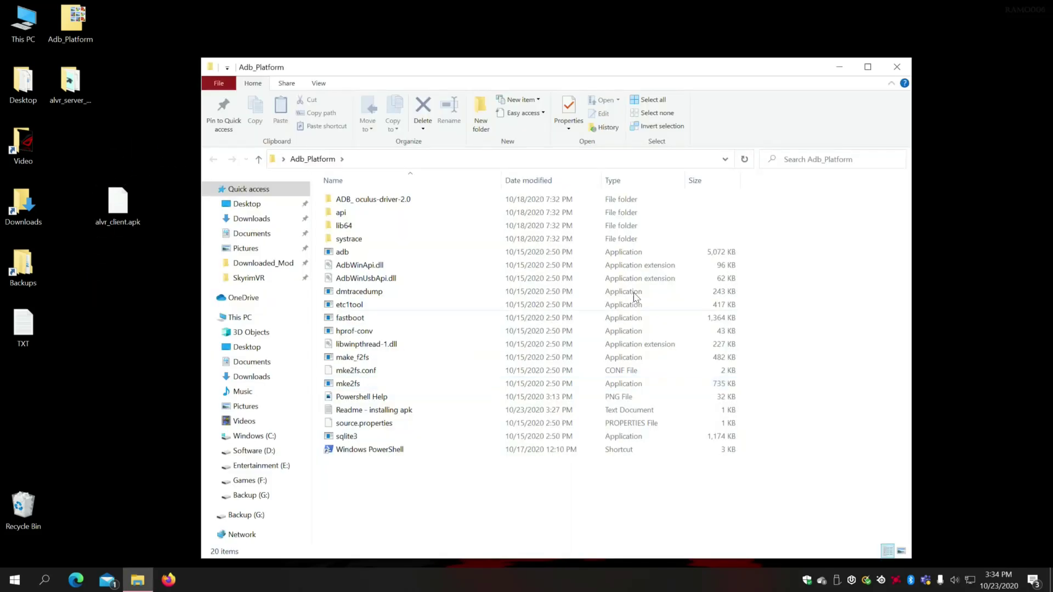
double_click(426, 68)
double_click(364, 5)
drag(436, 68, 452, 21)
click(122, 218)
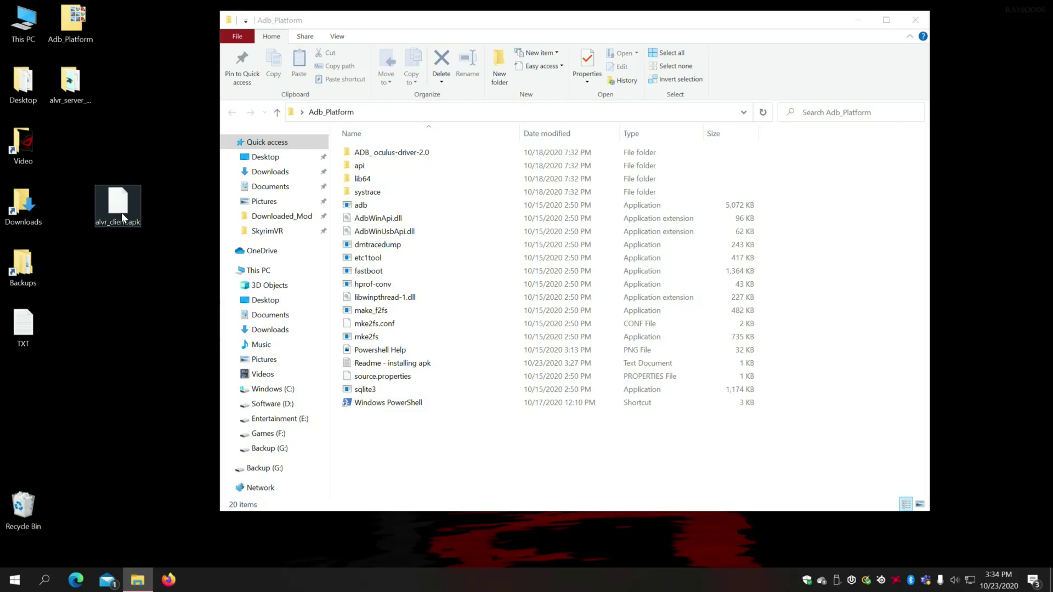
drag(97, 201, 441, 452)
drag(70, 82, 380, 409)
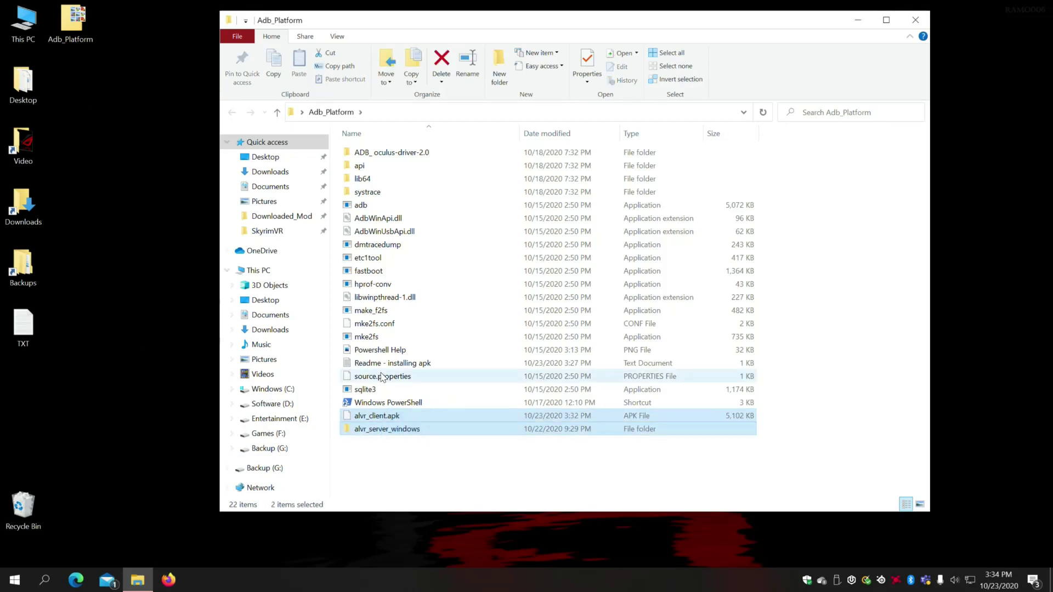
Place the Adb_Platform folder icon below TXT on the desktop and reopen the folder
click(107, 83)
drag(70, 17, 101, 409)
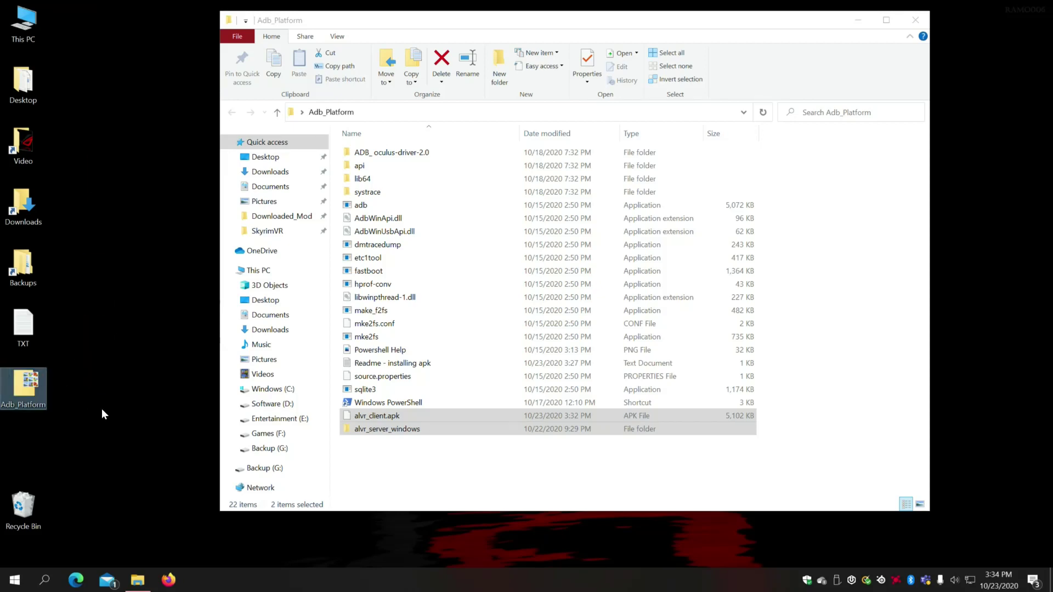
drag(464, 24, 613, 388)
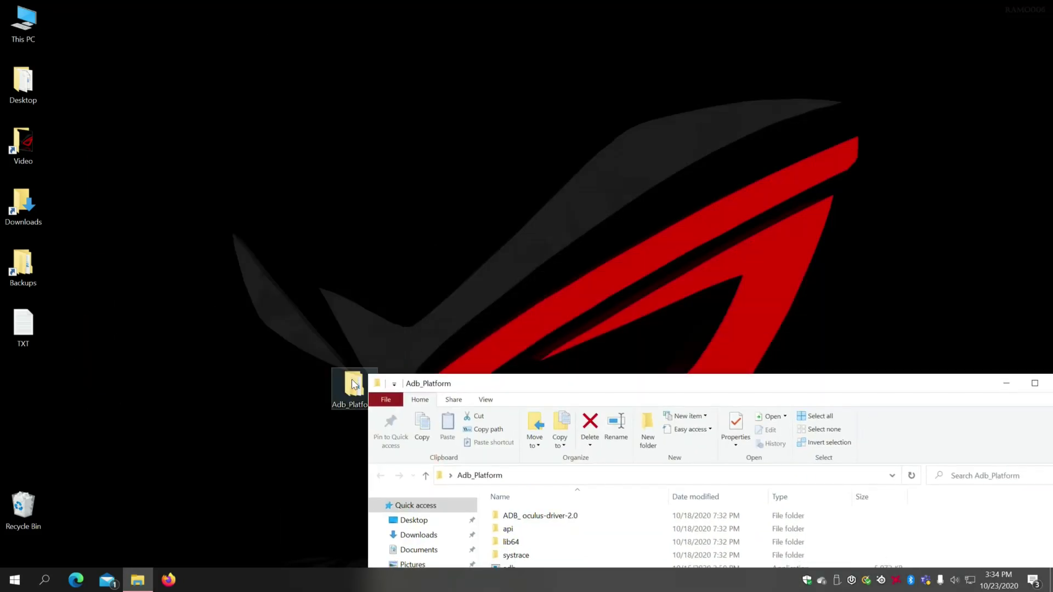
drag(354, 386, 206, 197)
drag(642, 387, 431, 172)
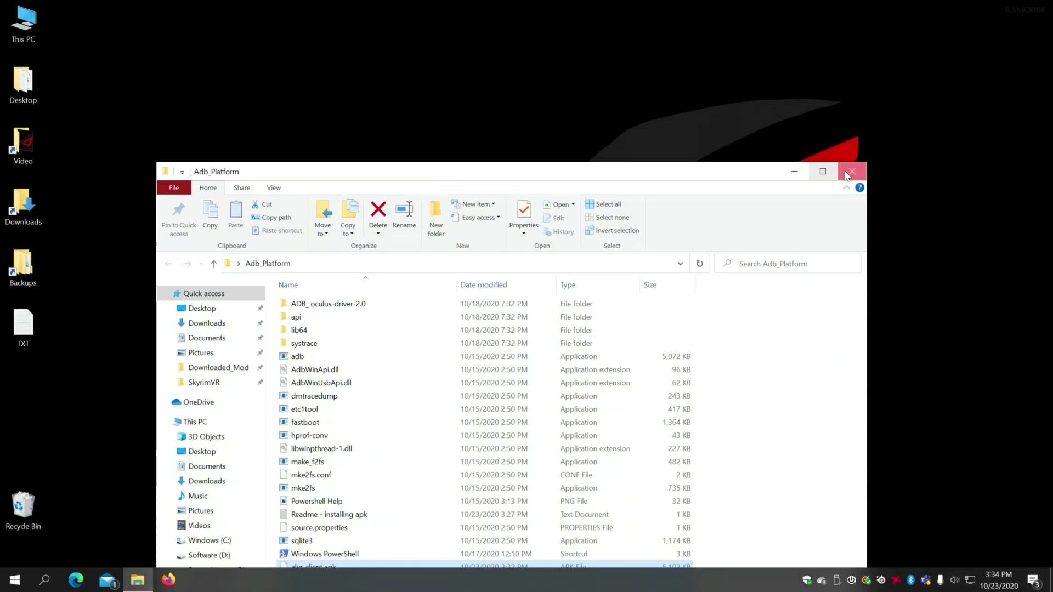
click(823, 172)
double_click(222, 207)
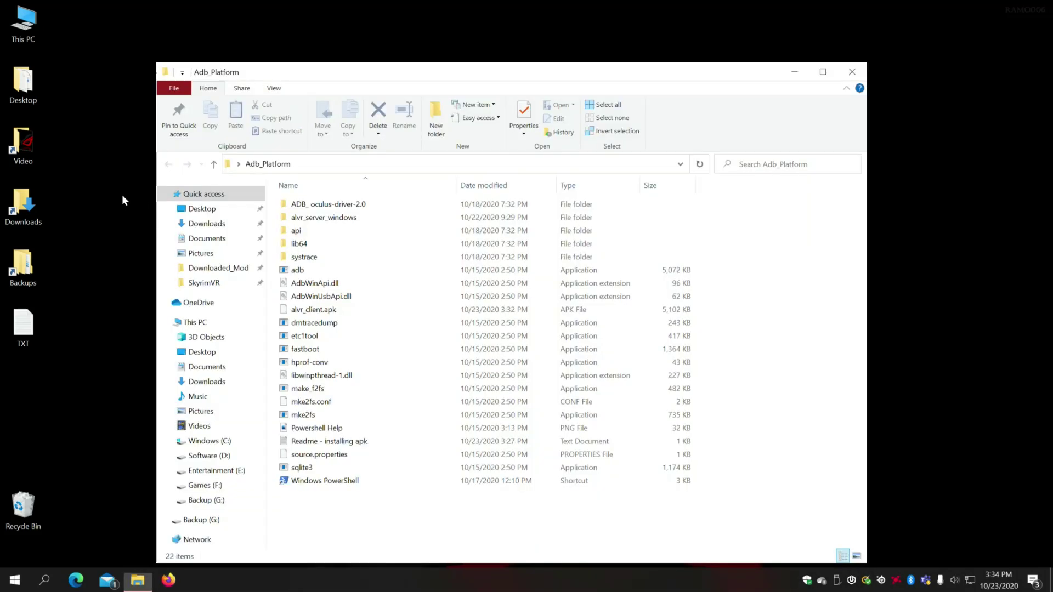
click(855, 71)
drag(221, 190, 41, 383)
double_click(29, 388)
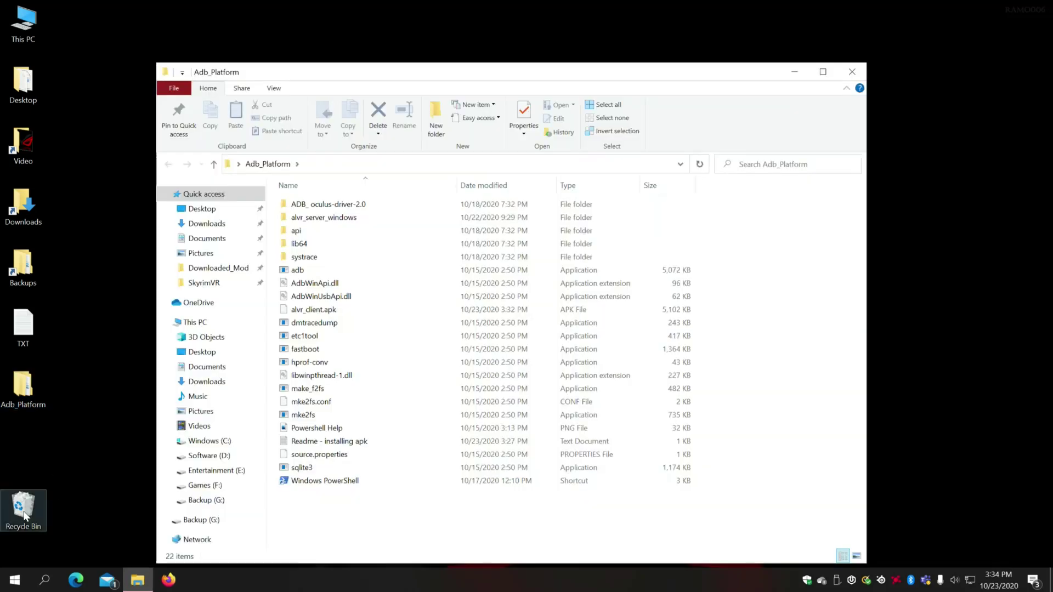
Empty the Recycle Bin
right_click(26, 509)
click(66, 435)
click(571, 301)
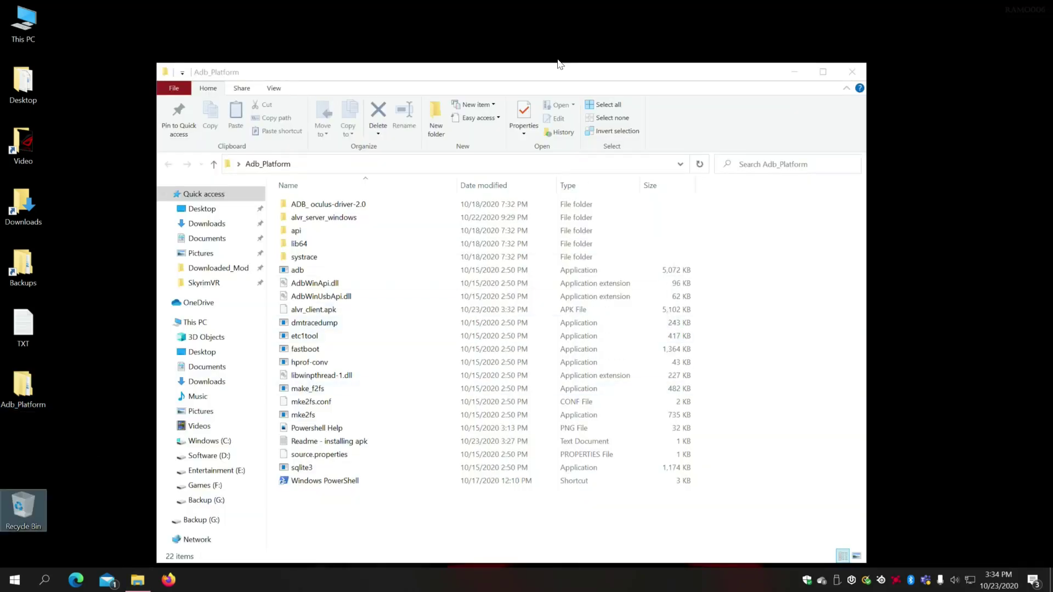
drag(560, 70, 600, 56)
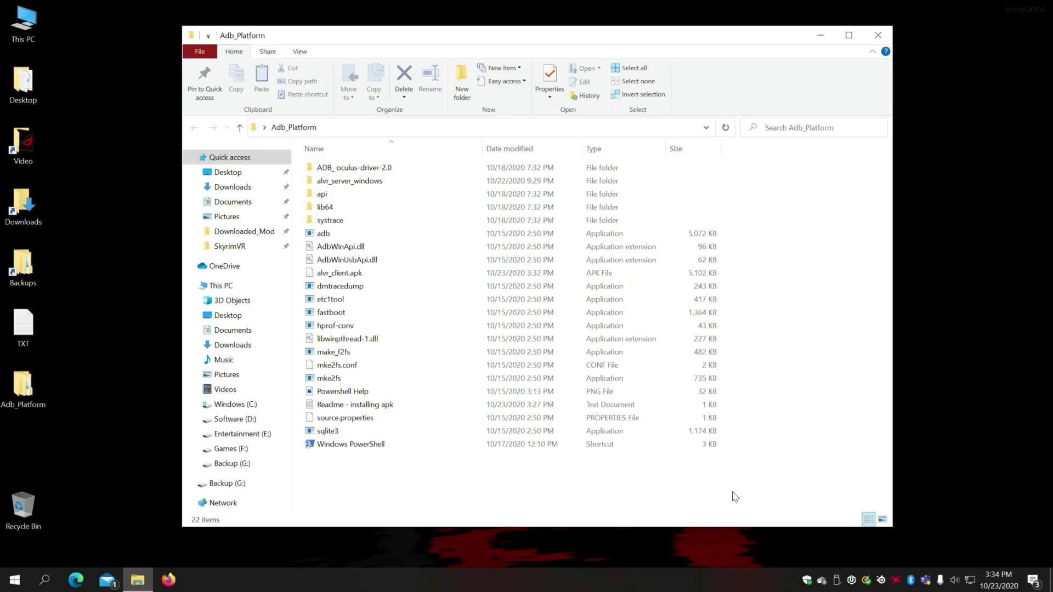
drag(891, 530, 897, 522)
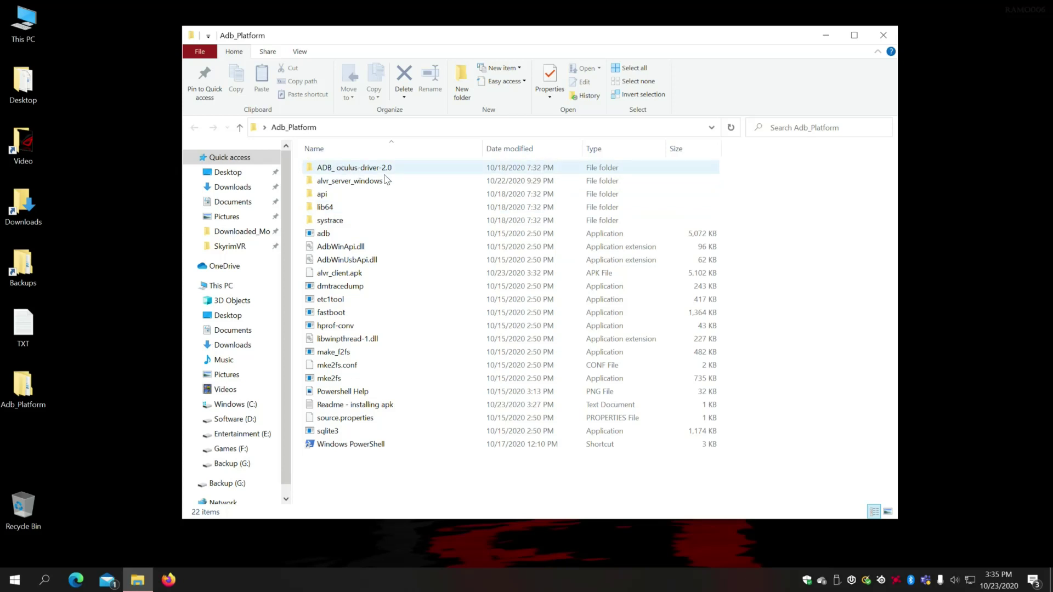
Install the android_winusb driver from ADB_oculus-driver-2.0, then close the Adb_Platform window
double_click(329, 175)
right_click(378, 202)
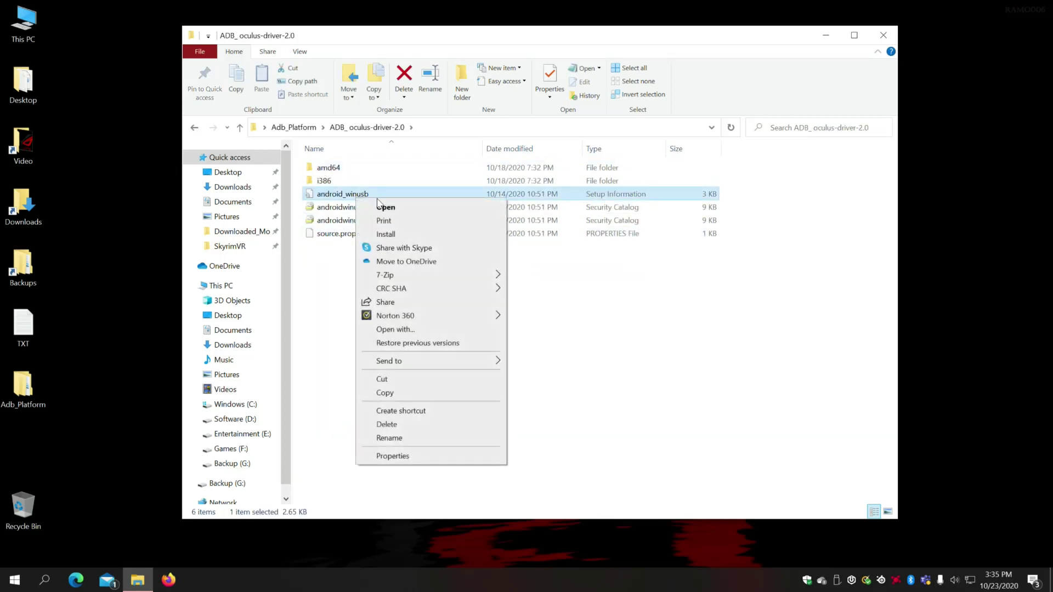
click(385, 234)
click(463, 367)
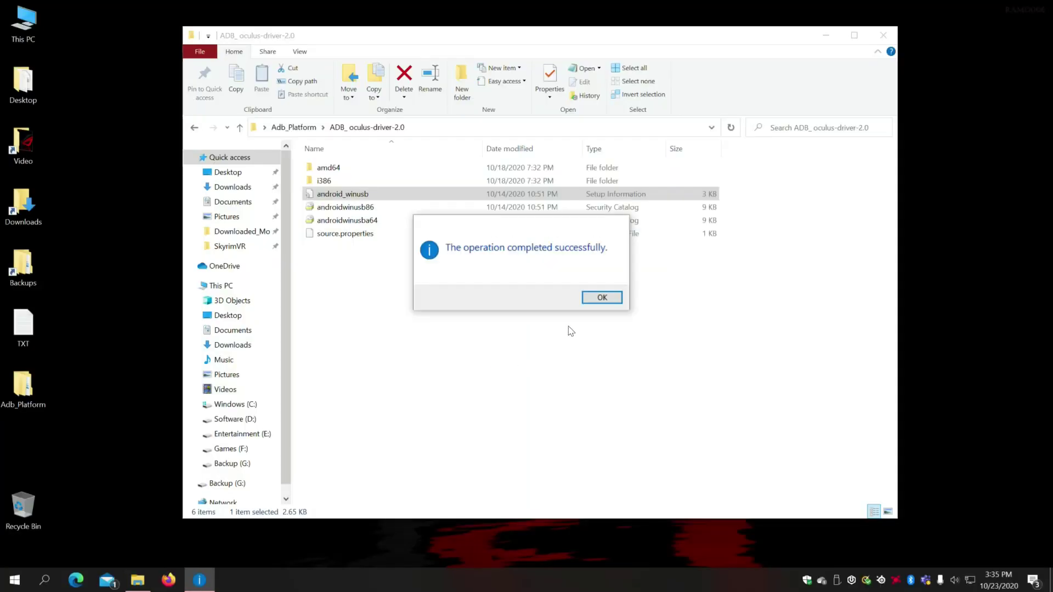
click(591, 299)
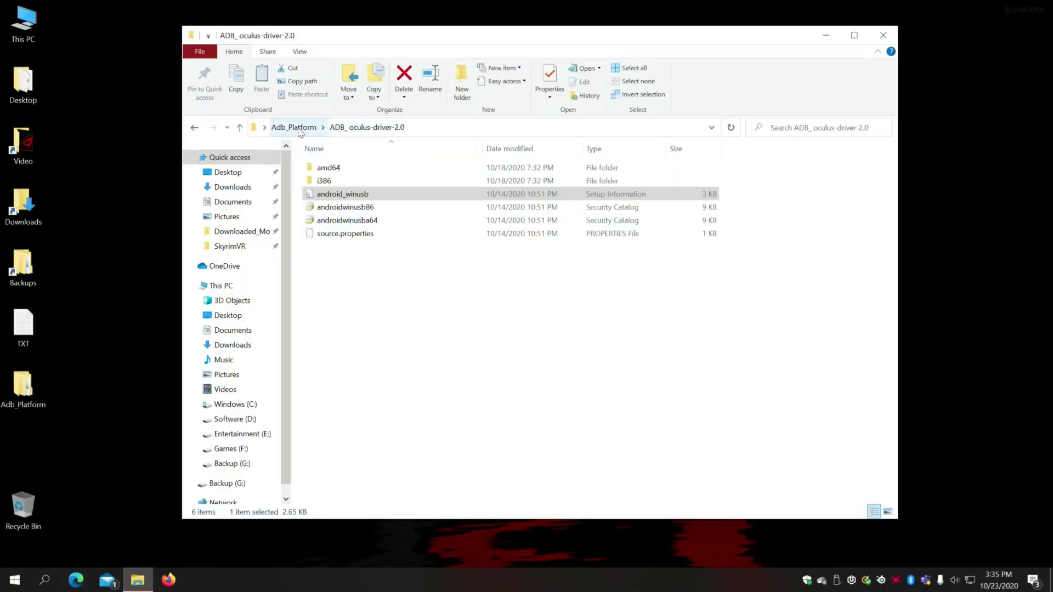
click(300, 130)
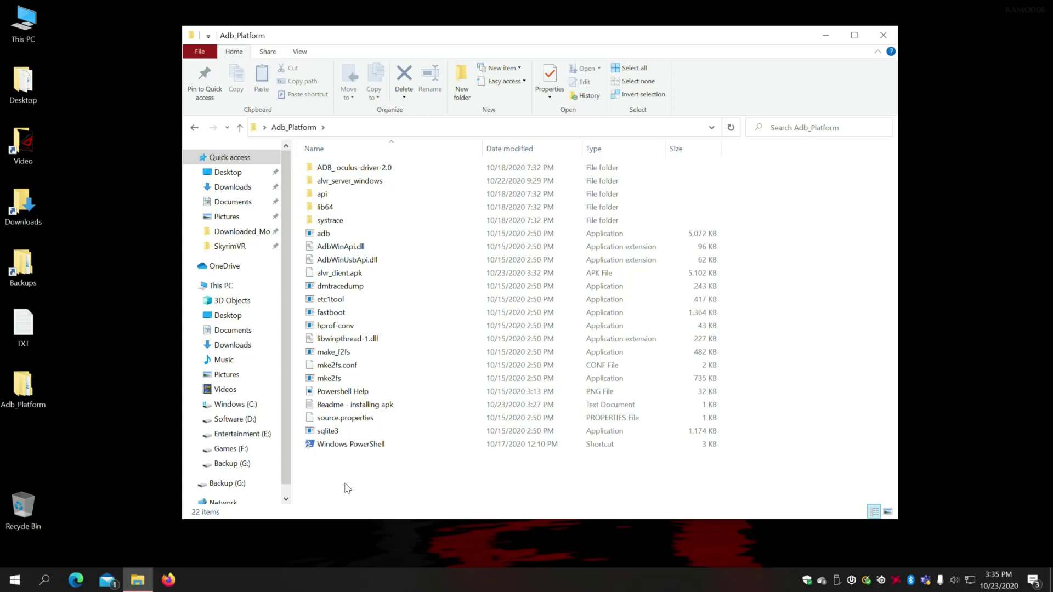
click(872, 43)
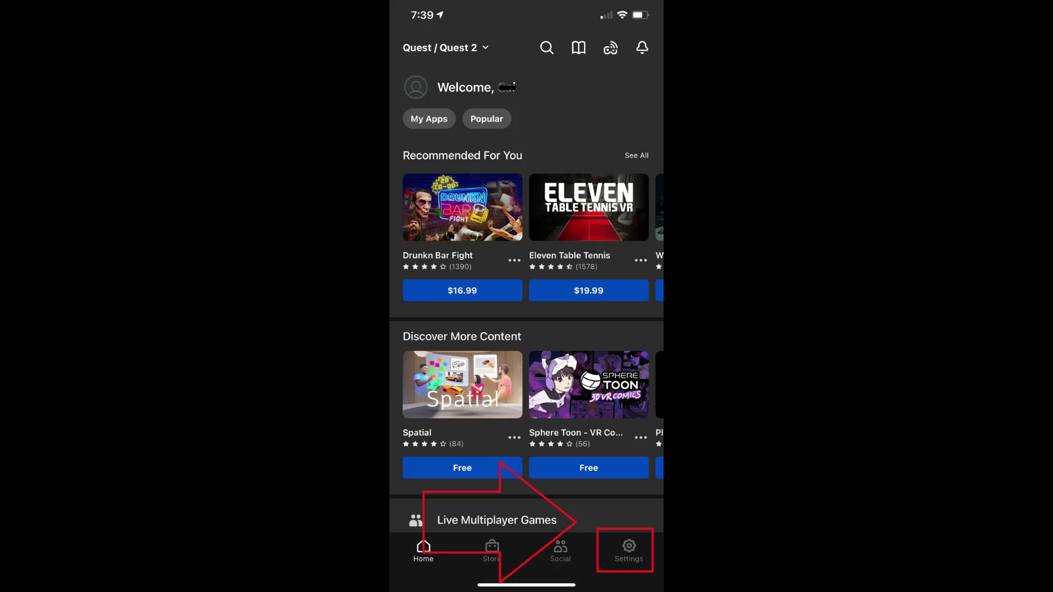
Under Settings > Oculus Quest 2 > More Settings in the Oculus app, turn Developer Mode on
click(628, 550)
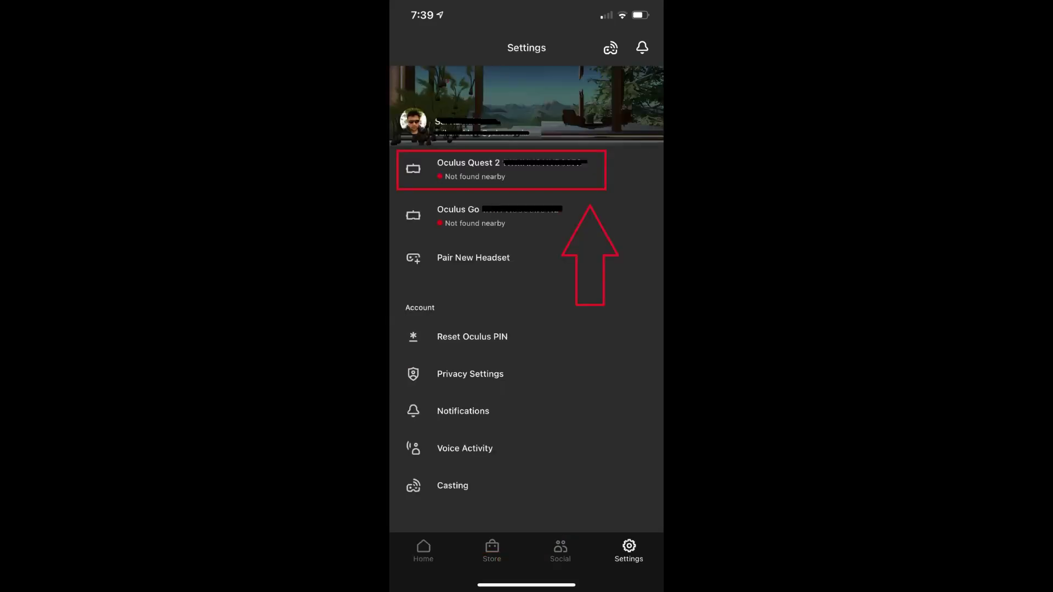
click(502, 169)
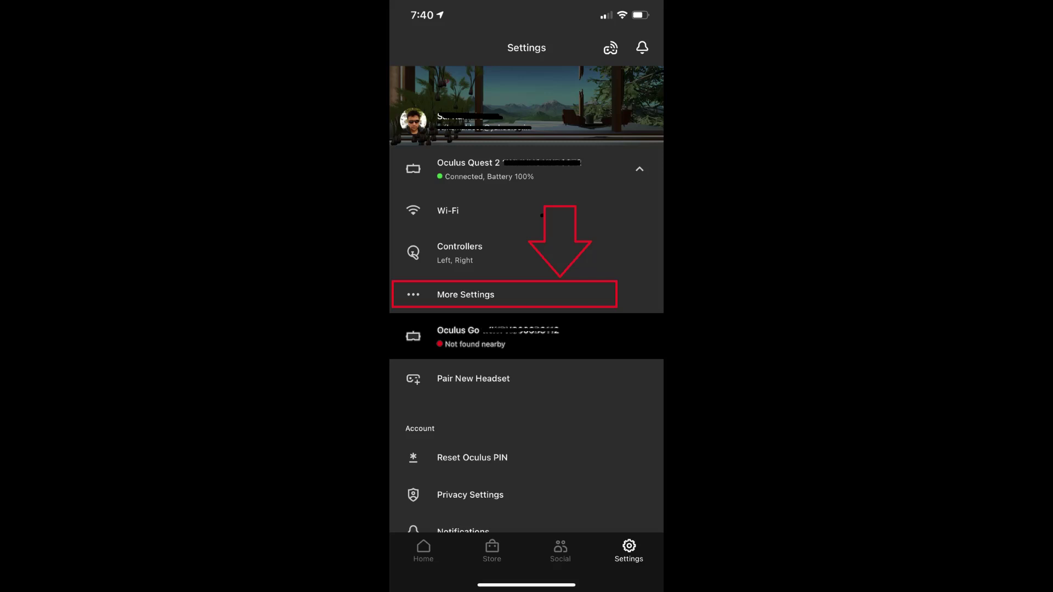
click(465, 295)
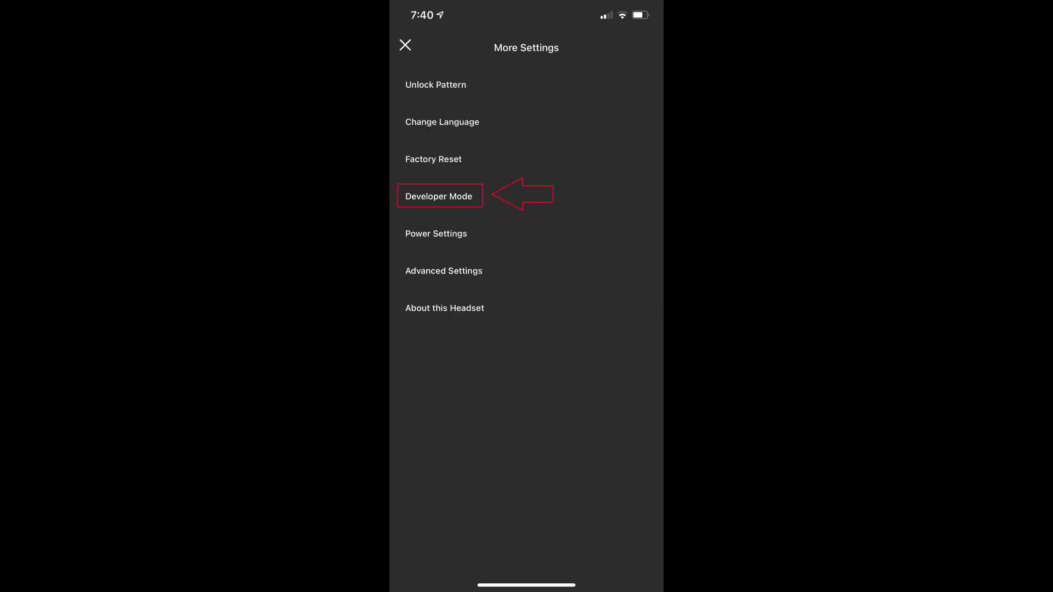
click(439, 197)
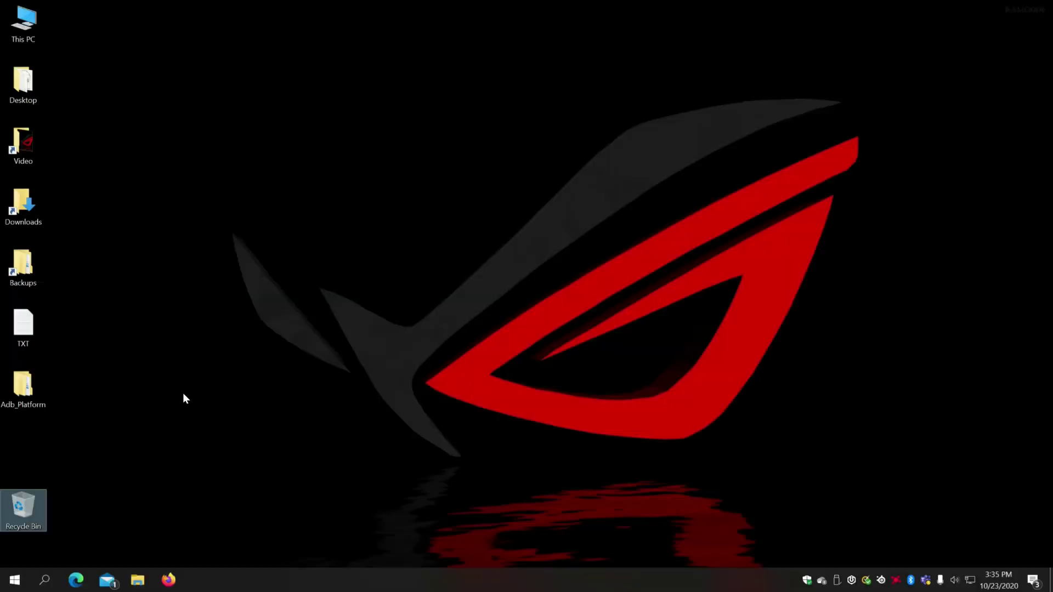
Open the Adb_Platform folder, start PowerShell as administrator beside it, and clear it with cls
double_click(23, 389)
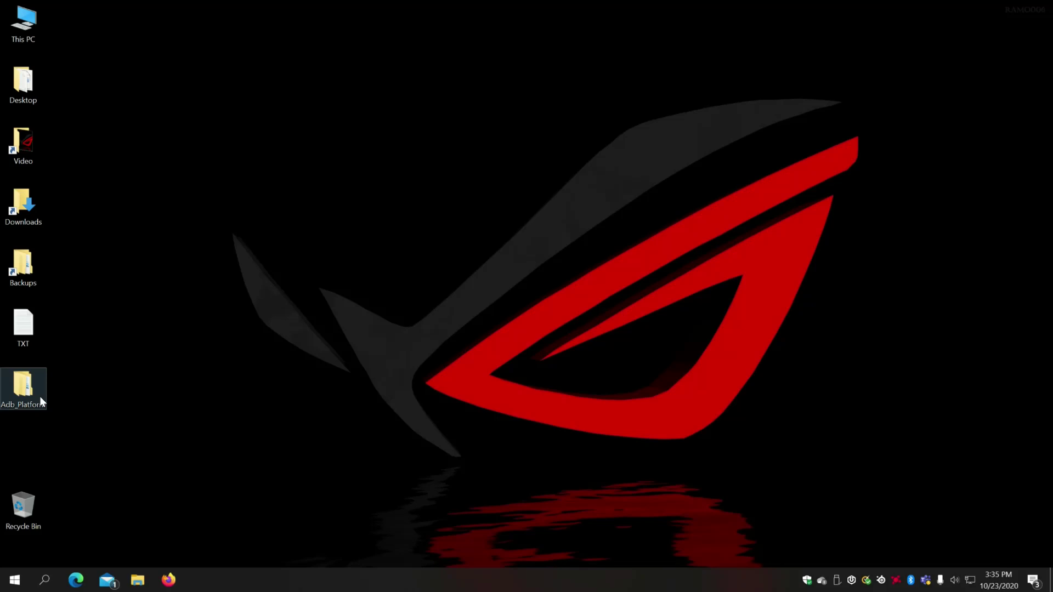
drag(447, 39, 390, 8)
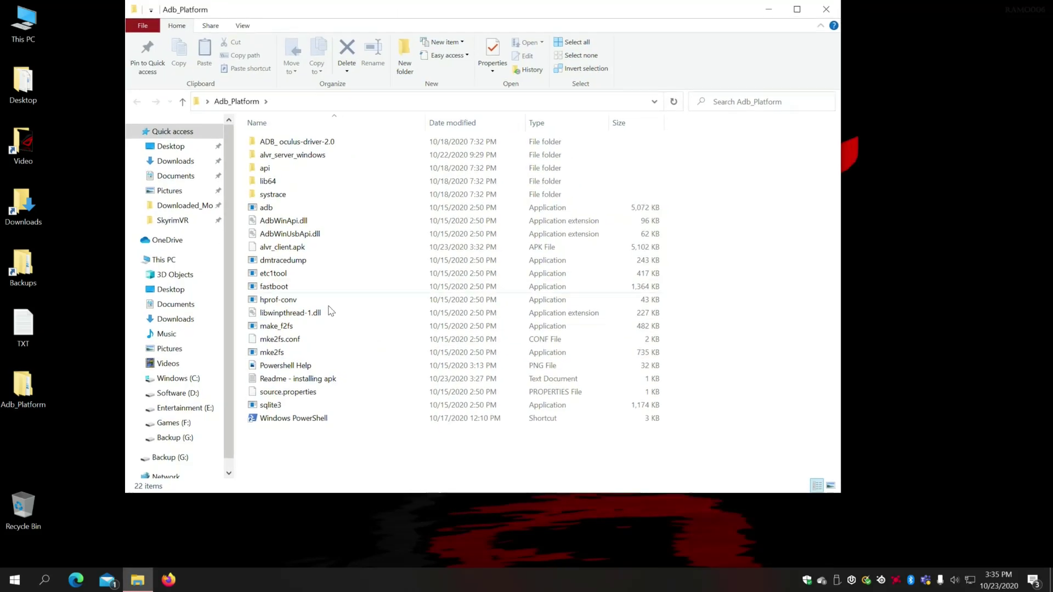
right_click(285, 421)
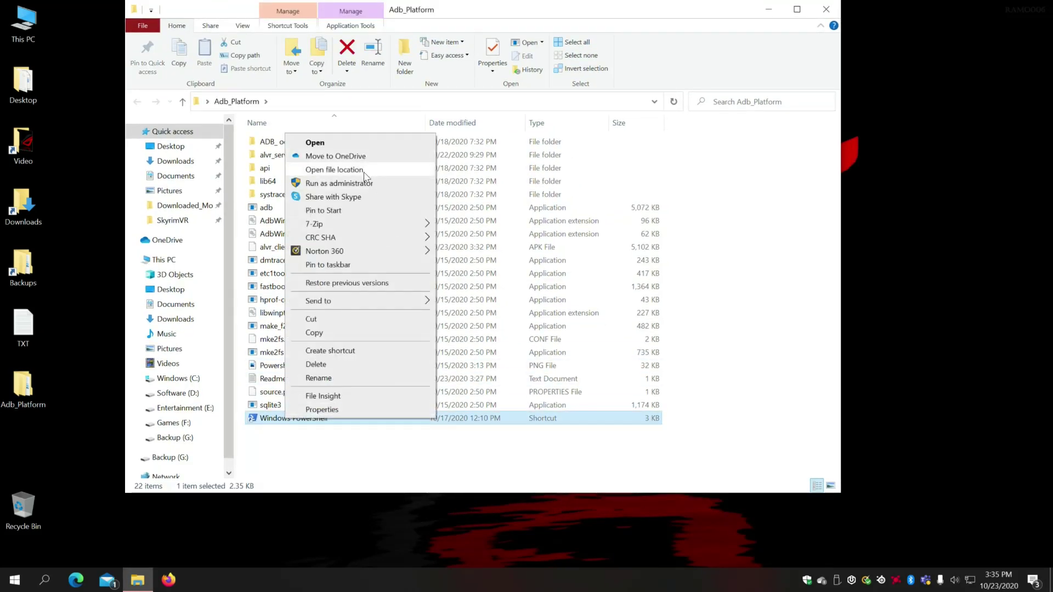
click(339, 183)
click(482, 366)
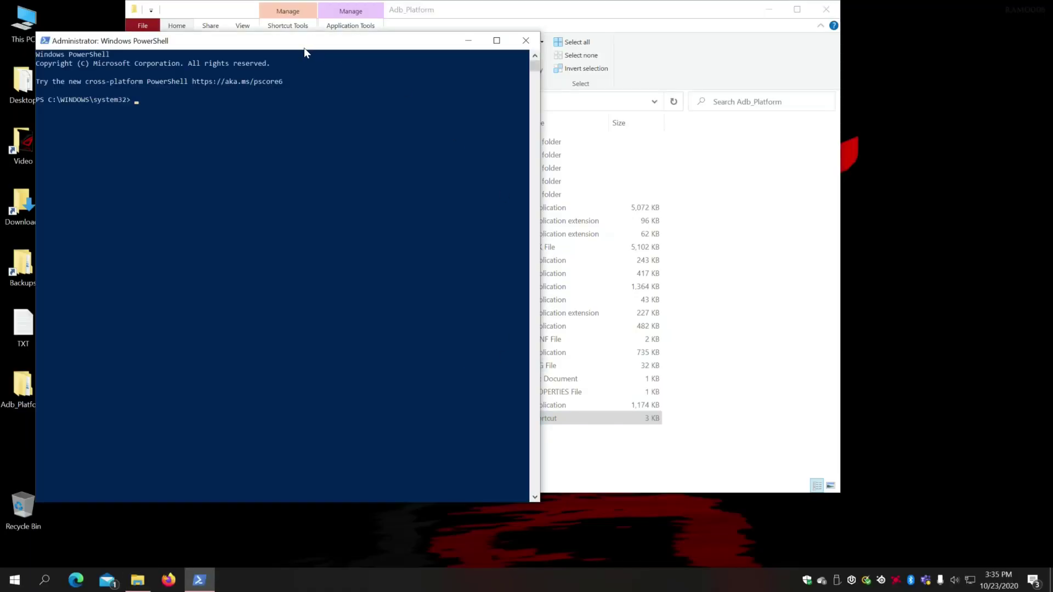
drag(304, 46, 764, 119)
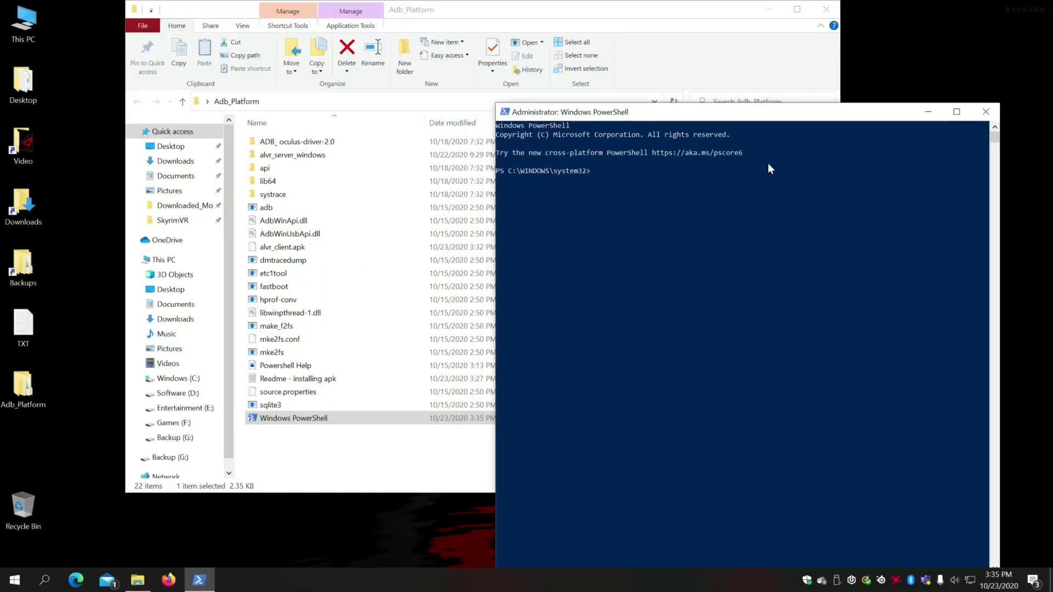
text(cls)
key(Return)
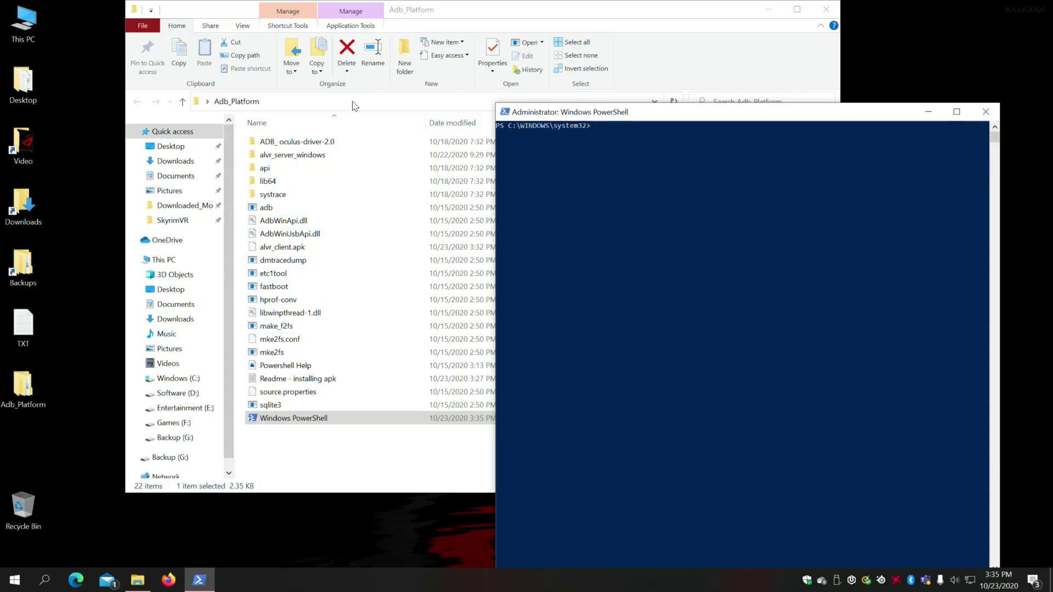
Change PowerShell's directory to the Adb_Platform folder path copied from Explorer's address bar
click(282, 248)
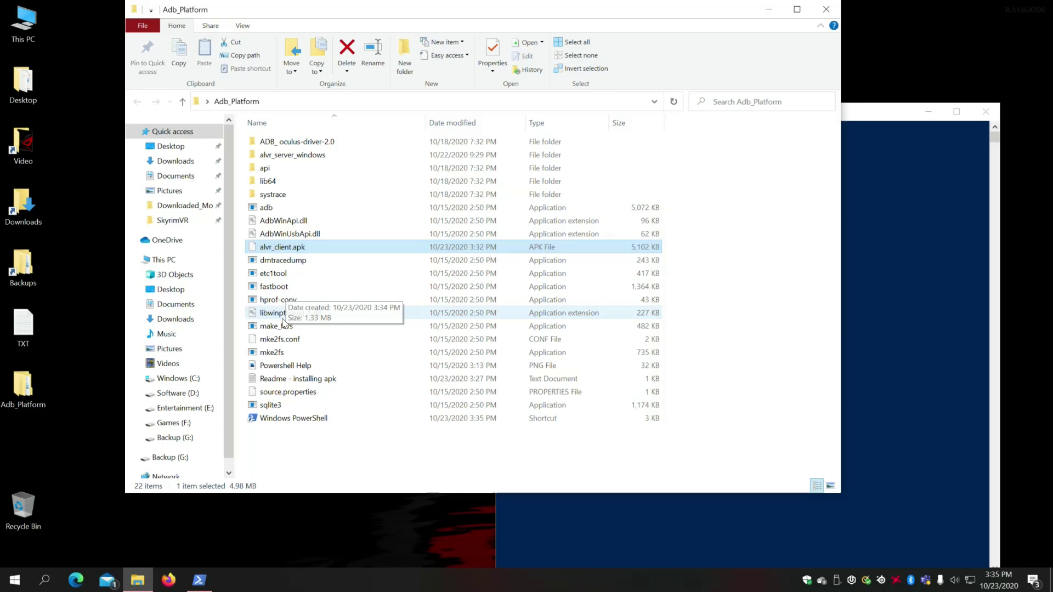
click(894, 419)
click(406, 107)
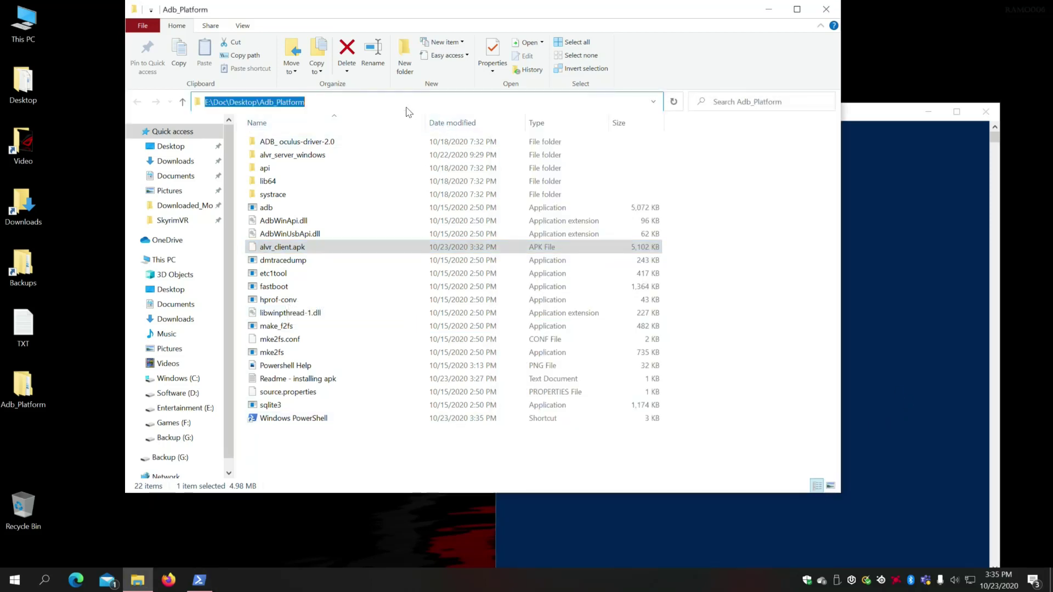
click(857, 199)
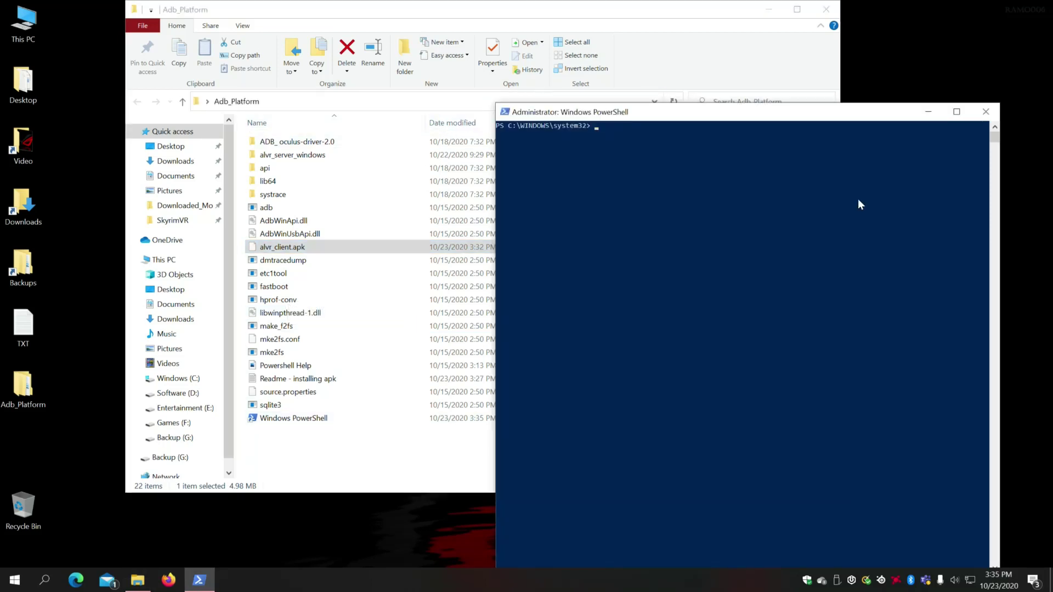
text(cd)
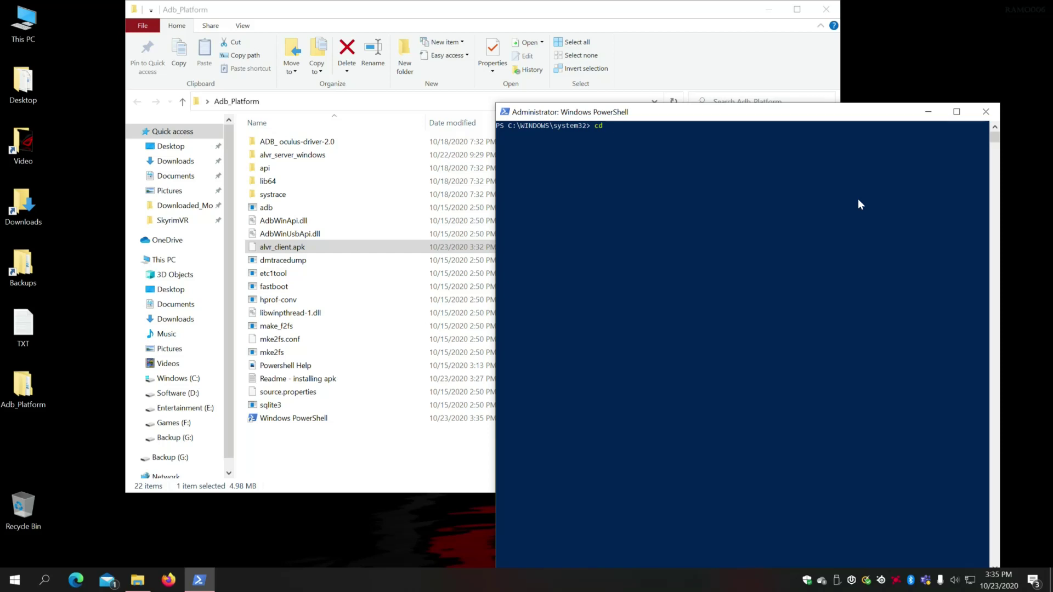
text(E:\Doc\Desktop\Adb_Platform")
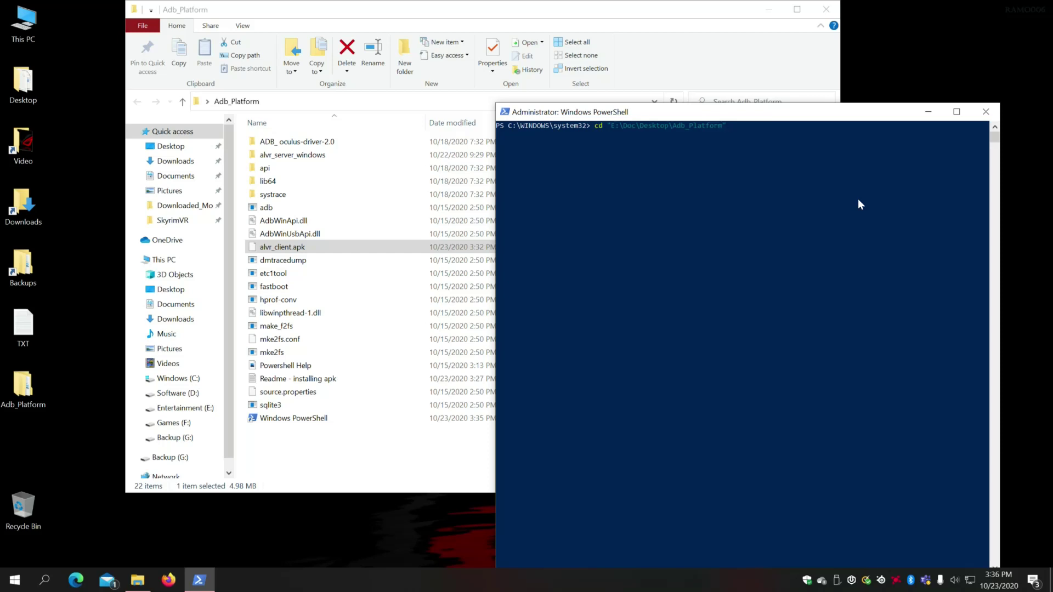
key(Right)
key(Right)
key(Return)
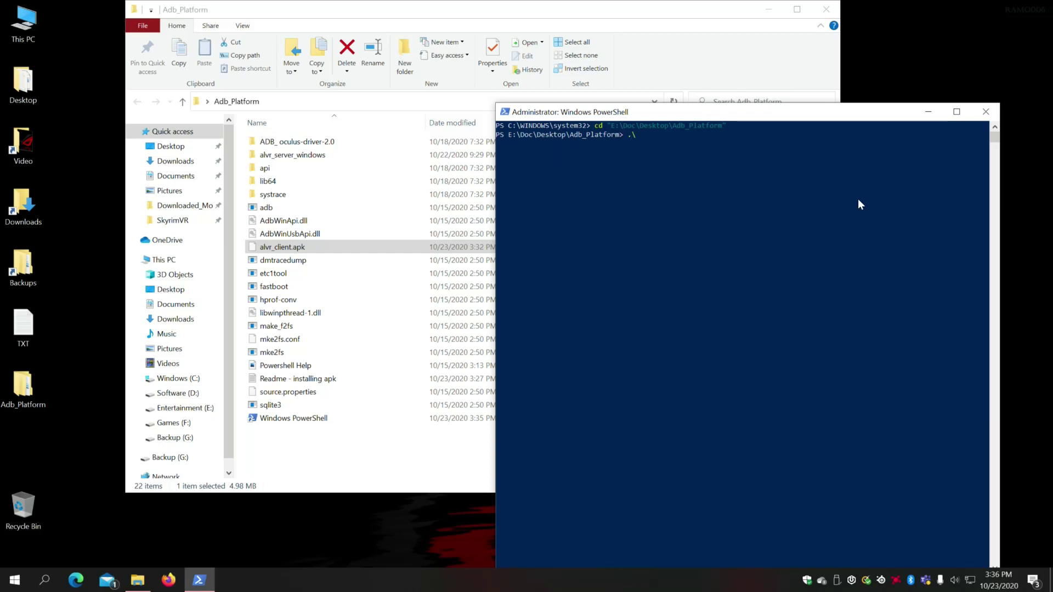
Run .\adb devices twice and confirm the headset is listed as an attached device
text(.\adb devices)
key(Return)
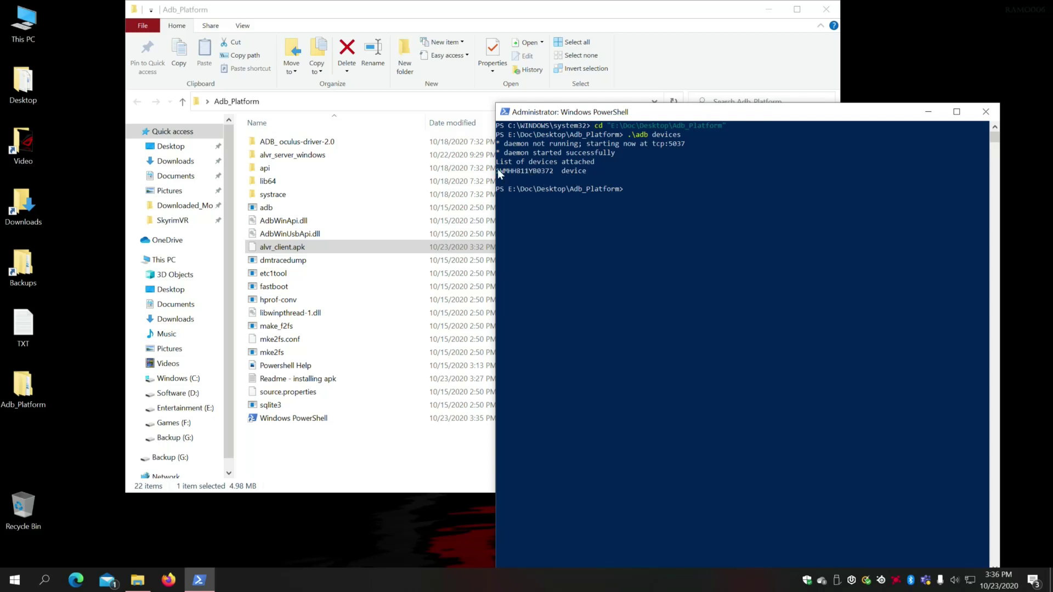
drag(497, 171, 548, 174)
click(562, 170)
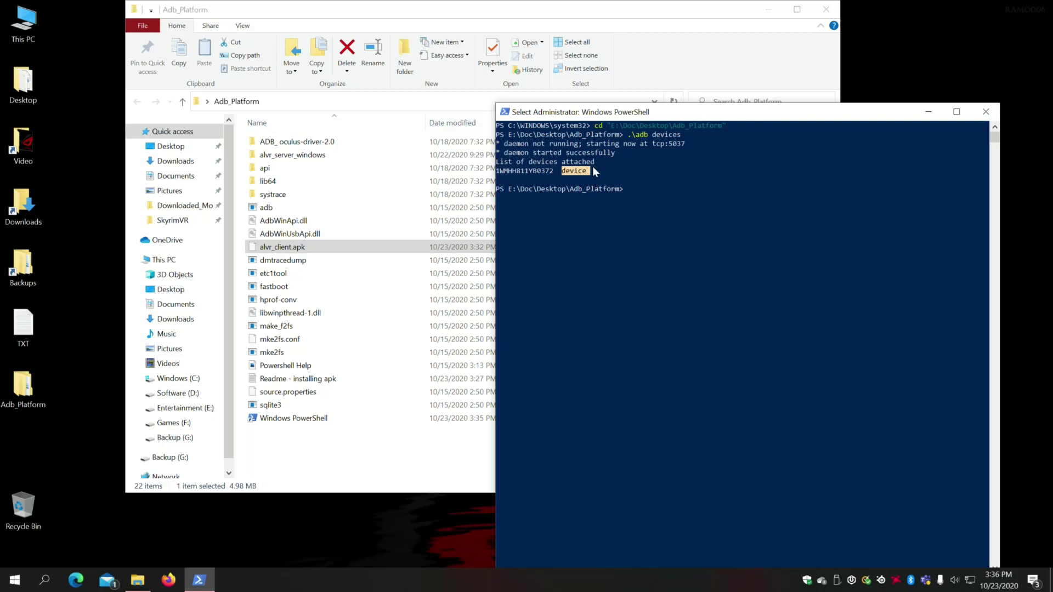
mouse_move(576, 170)
mouse_down()
mouse_move(519, 165)
mouse_move(578, 170)
mouse_up()
key(Escape)
key(Up)
key(Return)
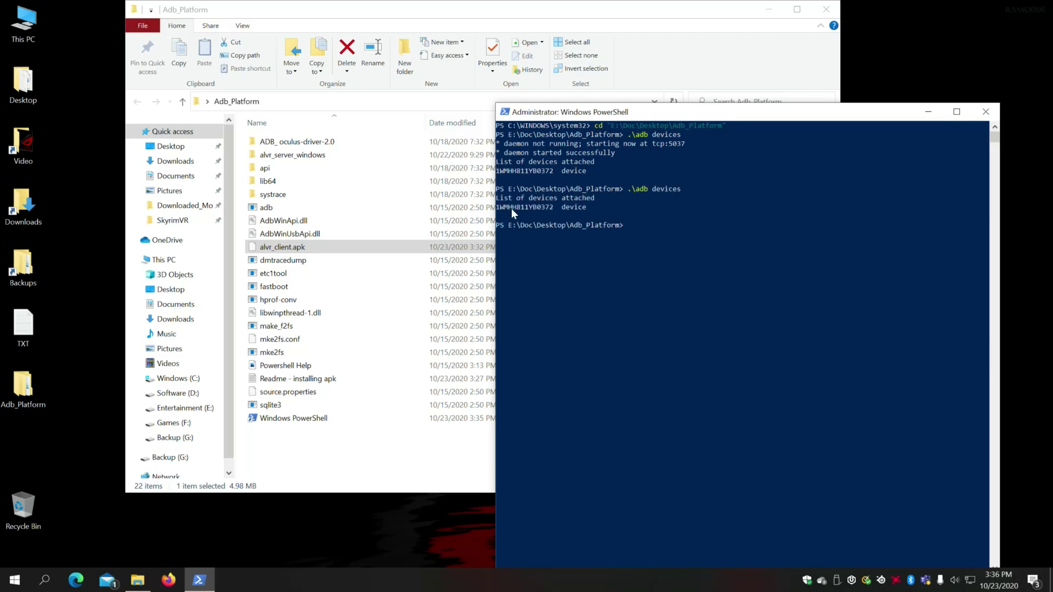
drag(511, 208, 586, 206)
click(567, 208)
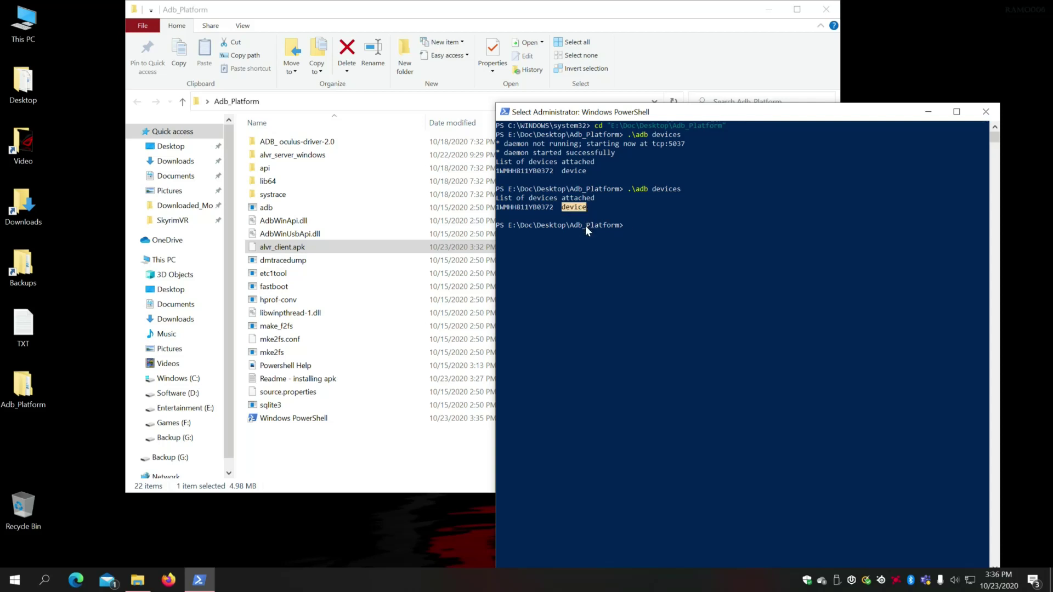
Copy '.\adb install -g alvr_client.apk' from the readme and run it in PowerShell, installing successfully
double_click(294, 382)
key(Down)
key(Down)
key(End)
key(ctrl+shift+Left)
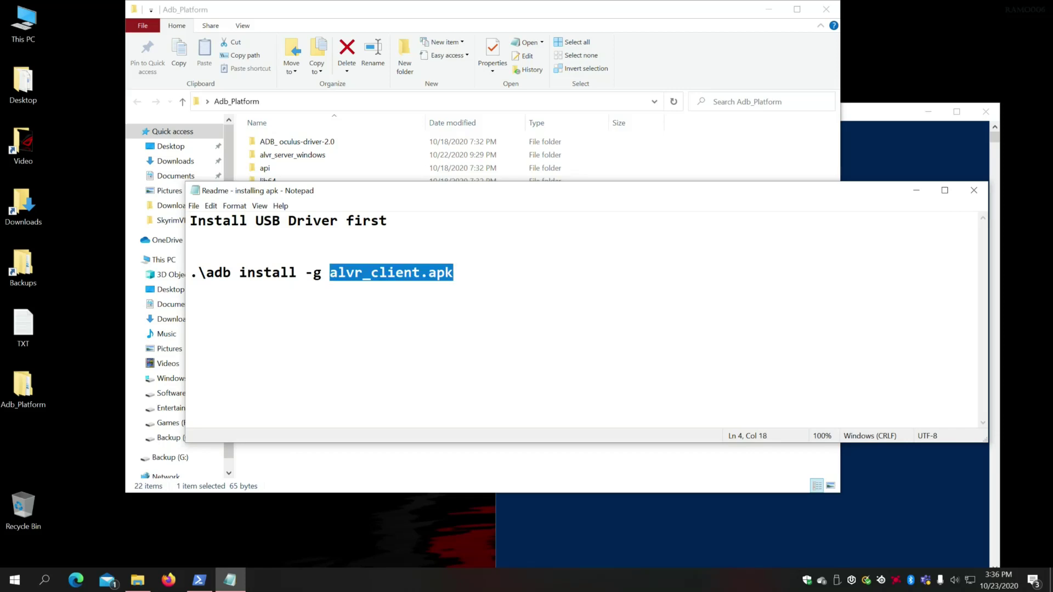
key(ctrl+shift+Left)
key(ctrl+shift+Left)
key(ctrl+shift+Left)
key(ctrl+shift+Left)
right_click(192, 277)
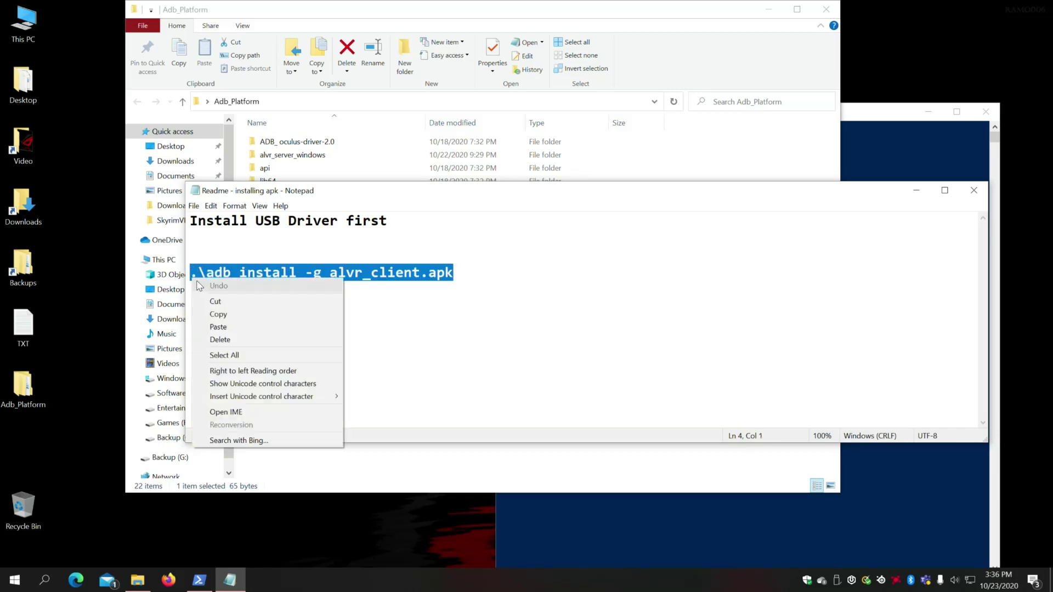
click(219, 313)
click(969, 200)
click(847, 297)
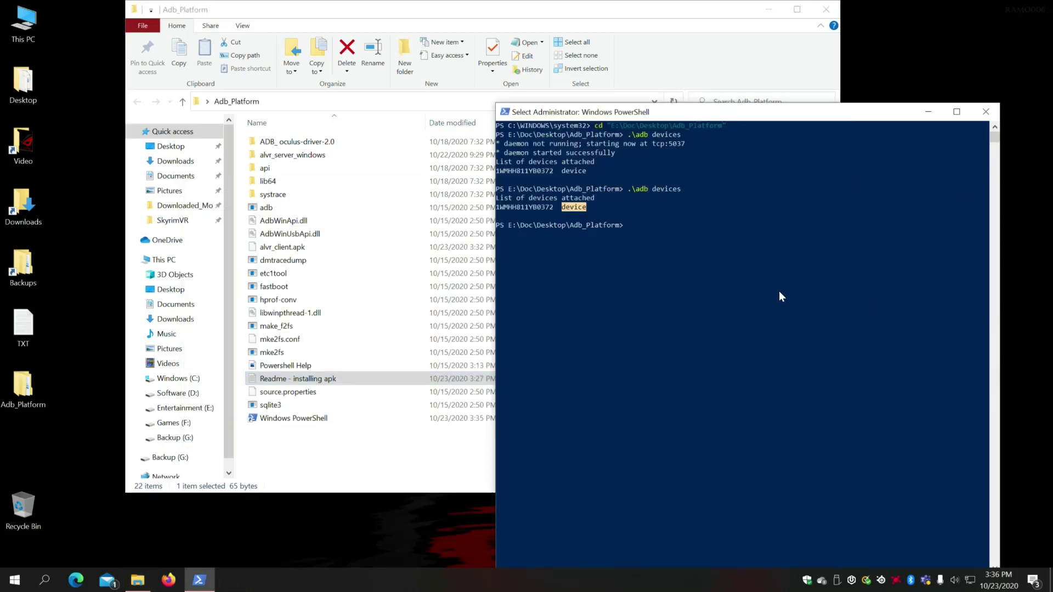
right_click(779, 291)
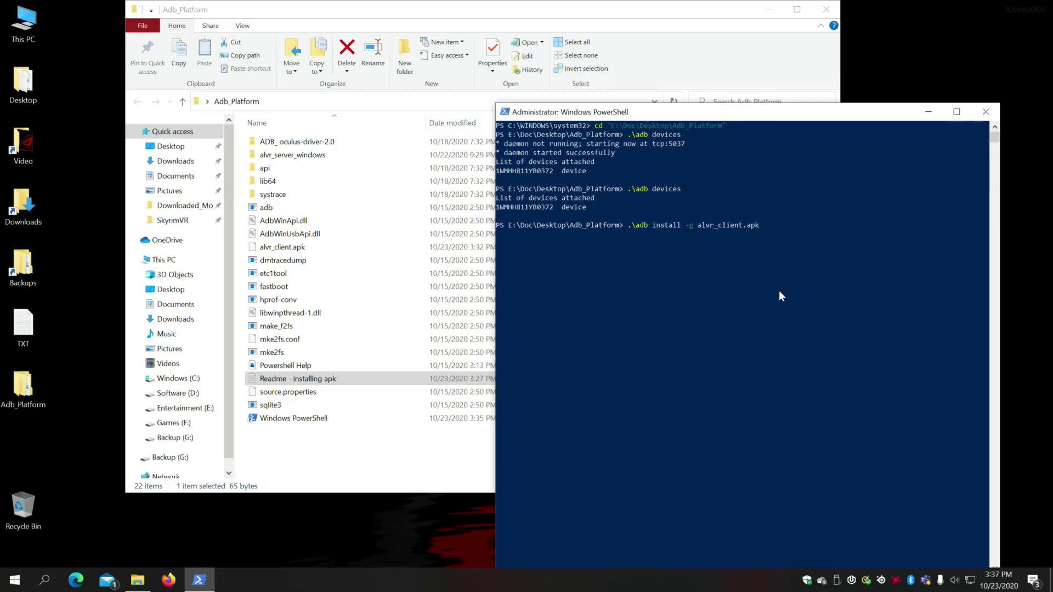
key(Return)
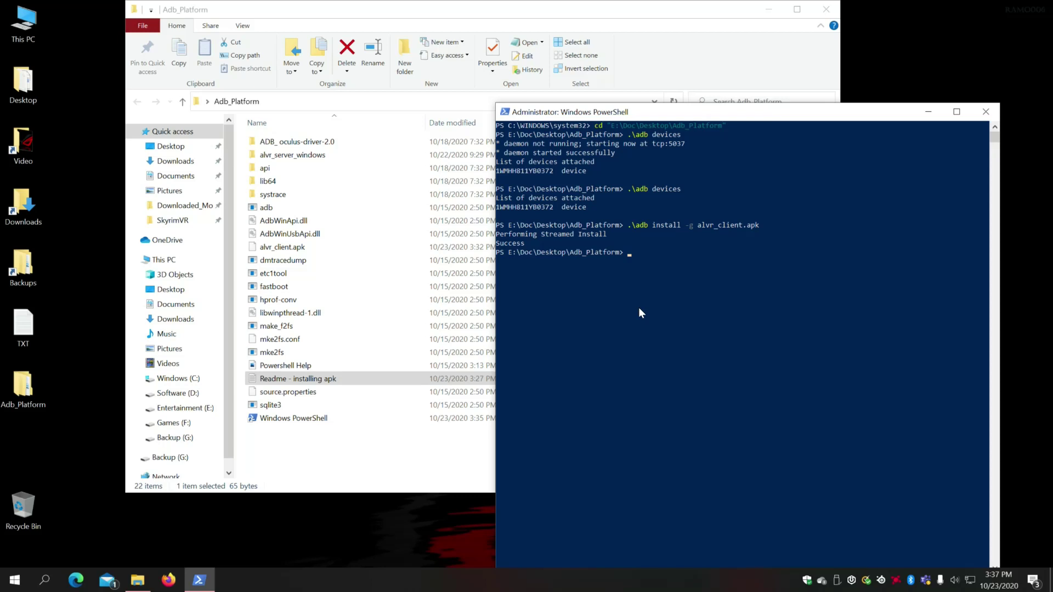
Close PowerShell and launch ALVR.exe from the alvr_server_windows folder
click(987, 112)
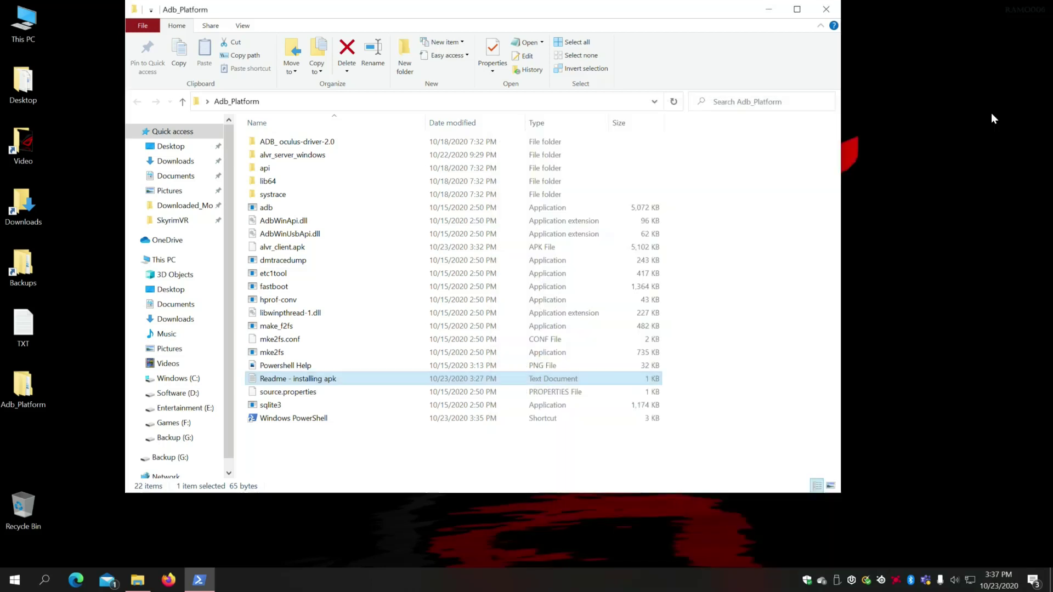
click(321, 161)
double_click(321, 159)
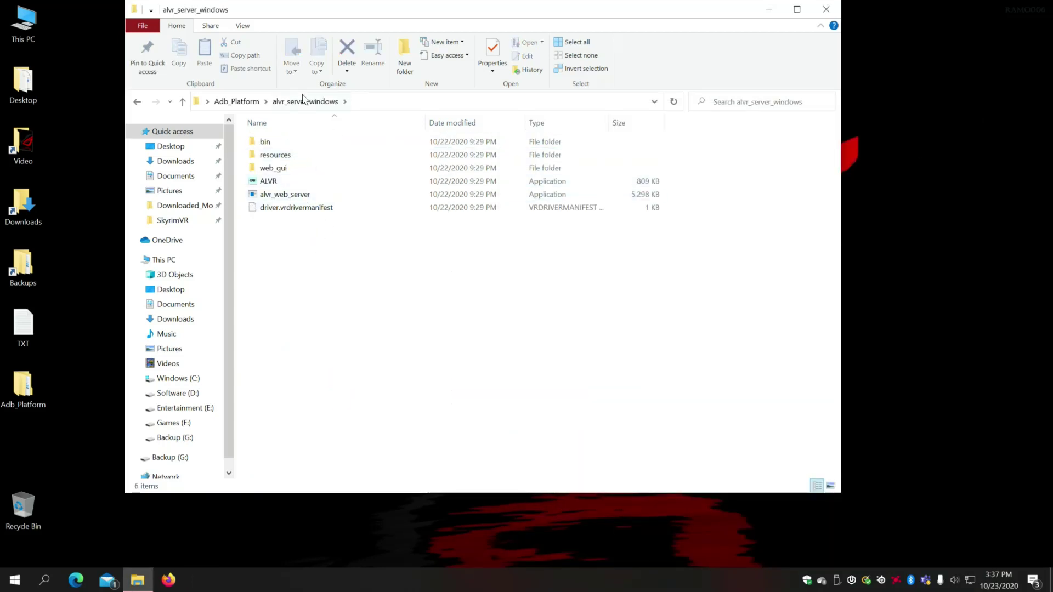
double_click(268, 182)
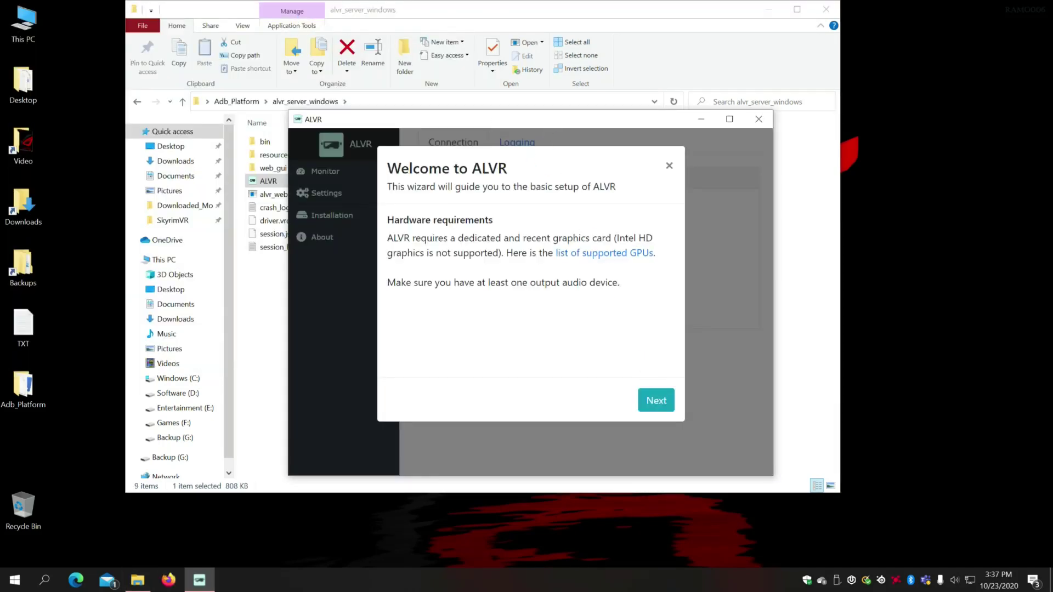
click(826, 9)
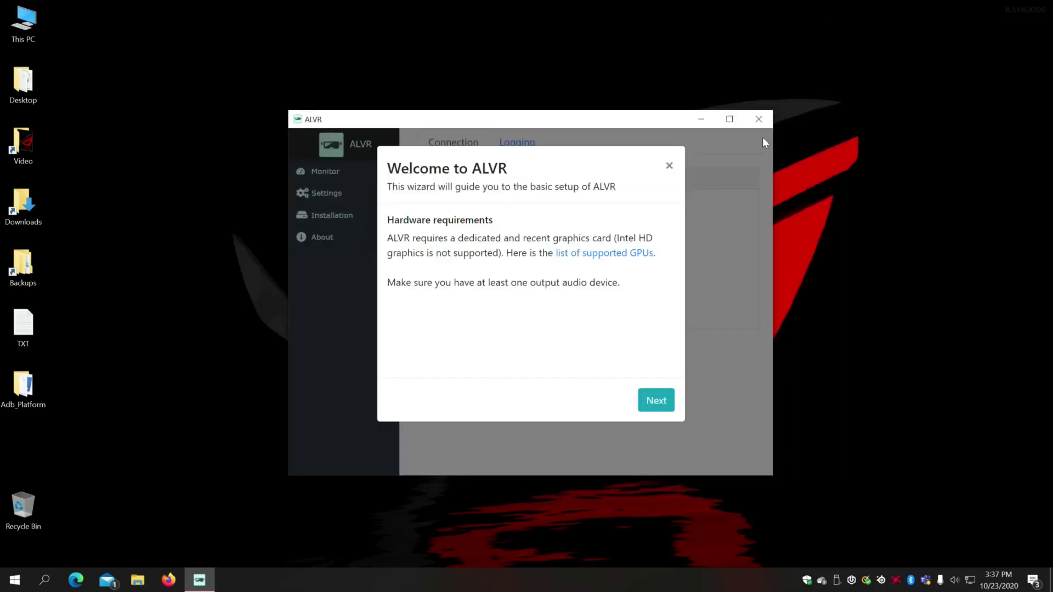
drag(393, 220, 642, 284)
click(643, 284)
Move the wizard to the Software requirements page and check the TXT download-link notes
click(659, 406)
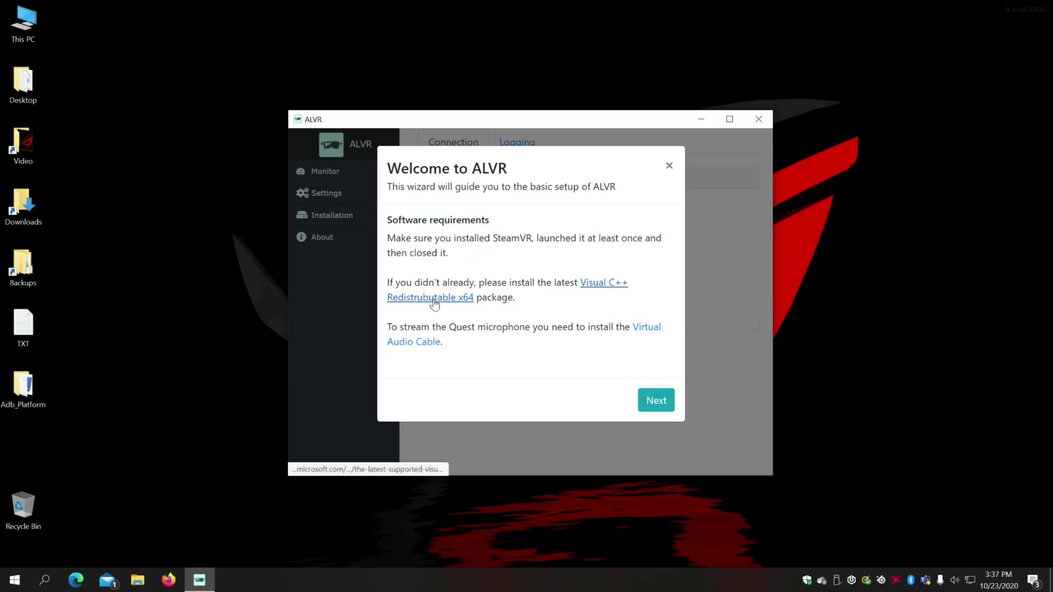
double_click(23, 328)
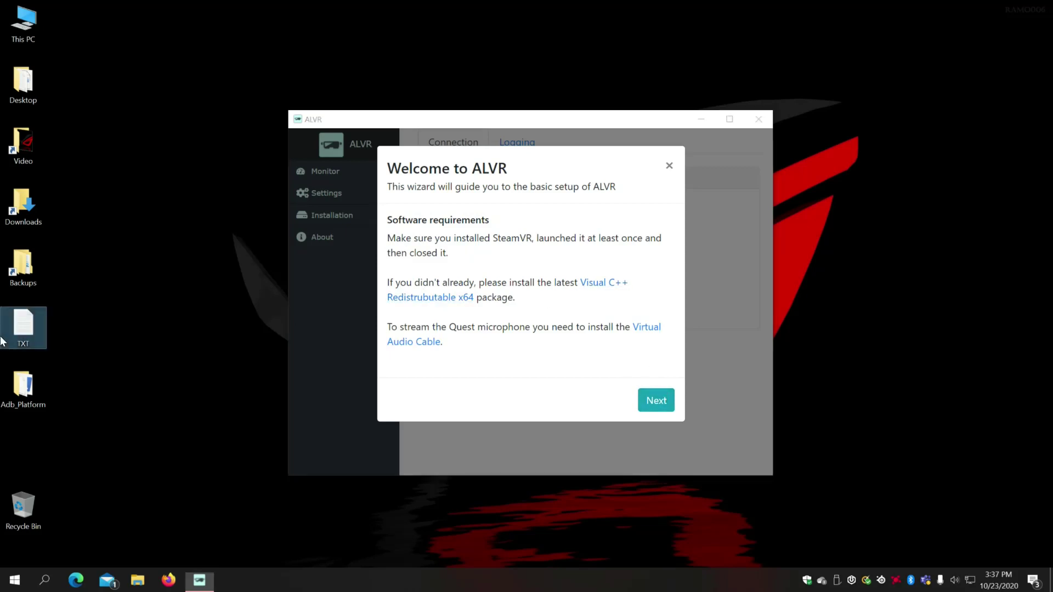
click(973, 191)
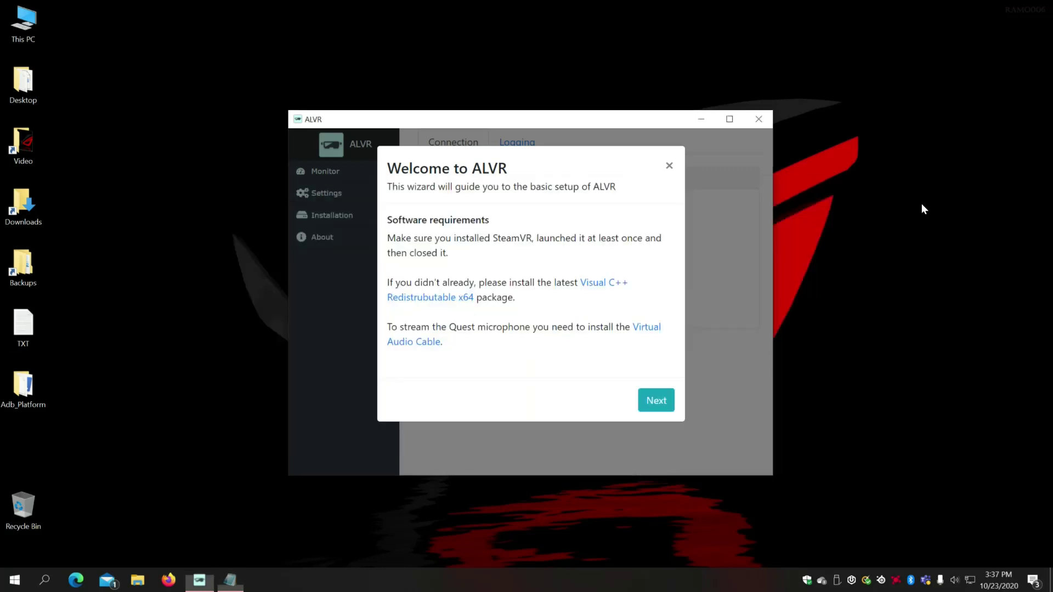
Review the Visual C++ Redistributable download page in Edge, then close it
click(449, 305)
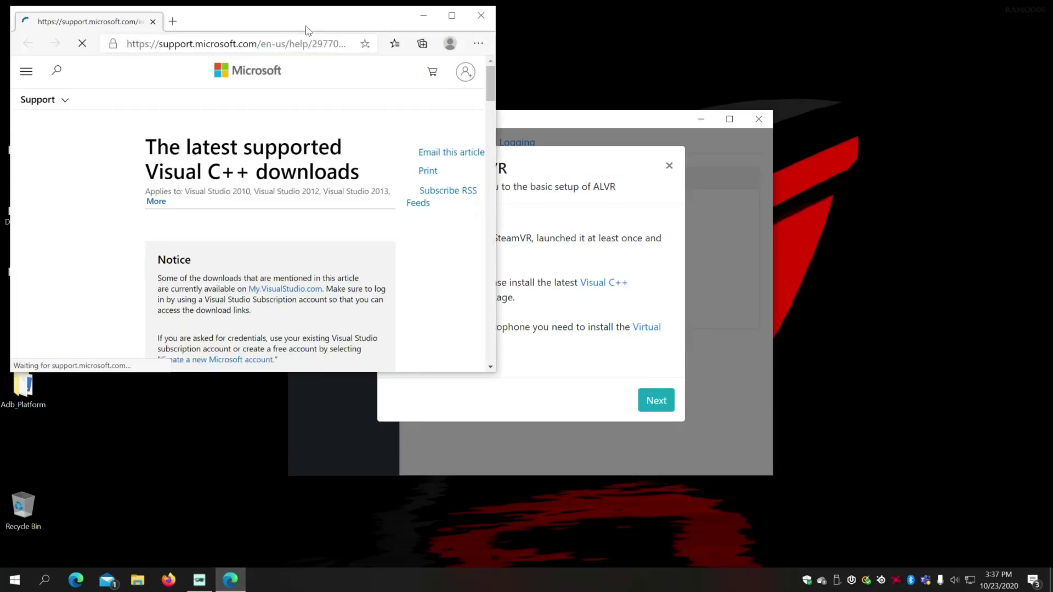
drag(305, 31, 536, 72)
scroll(610, 207, down, 5)
scroll(610, 207, down, 4)
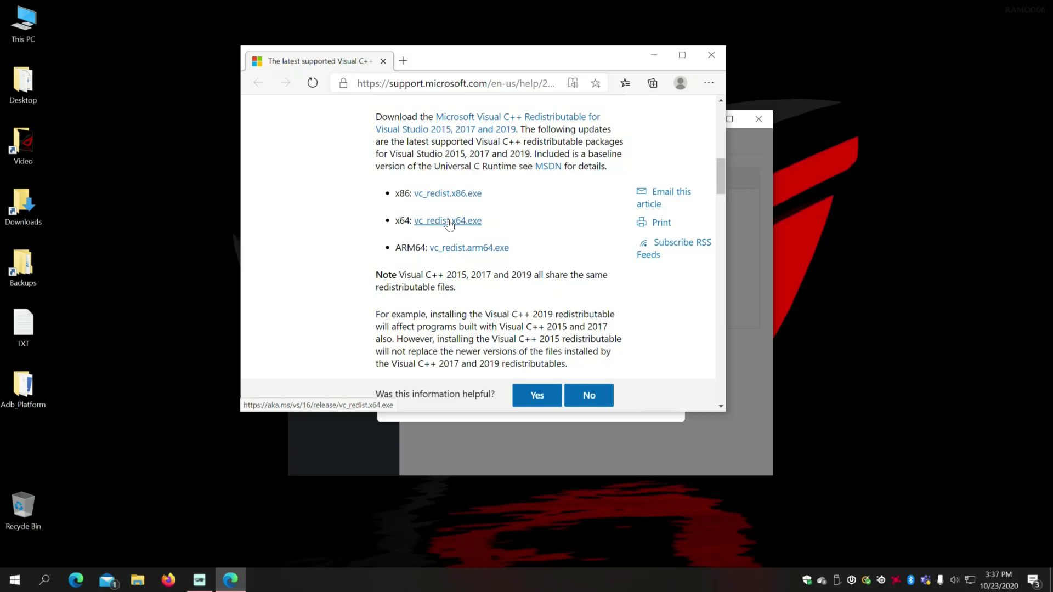
click(711, 55)
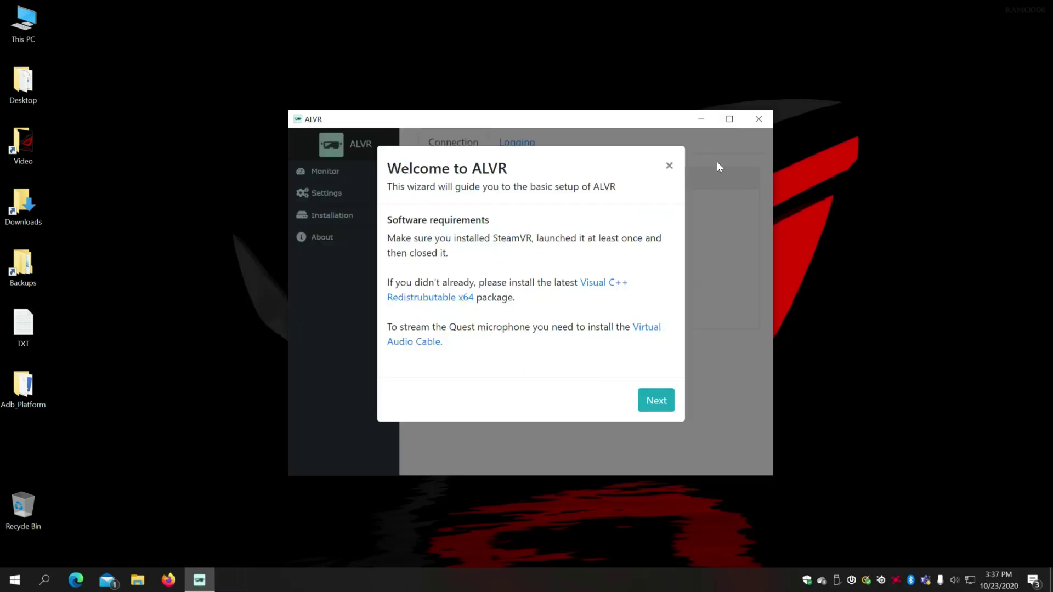
Add the headset firewall rules with administrator approval and dismiss the unrelated subscription pop-up
click(666, 404)
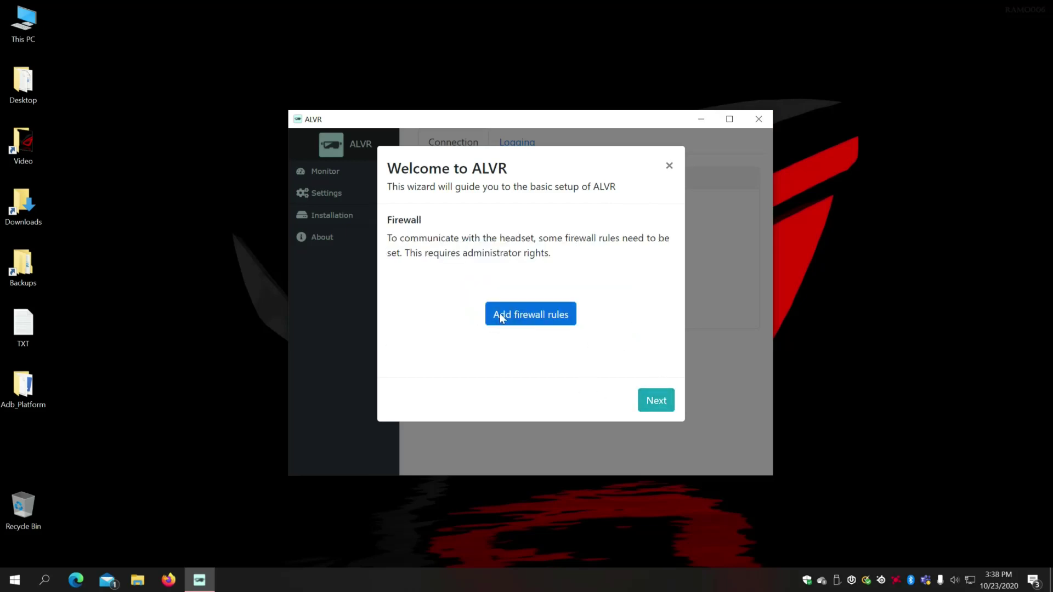
click(535, 318)
click(516, 366)
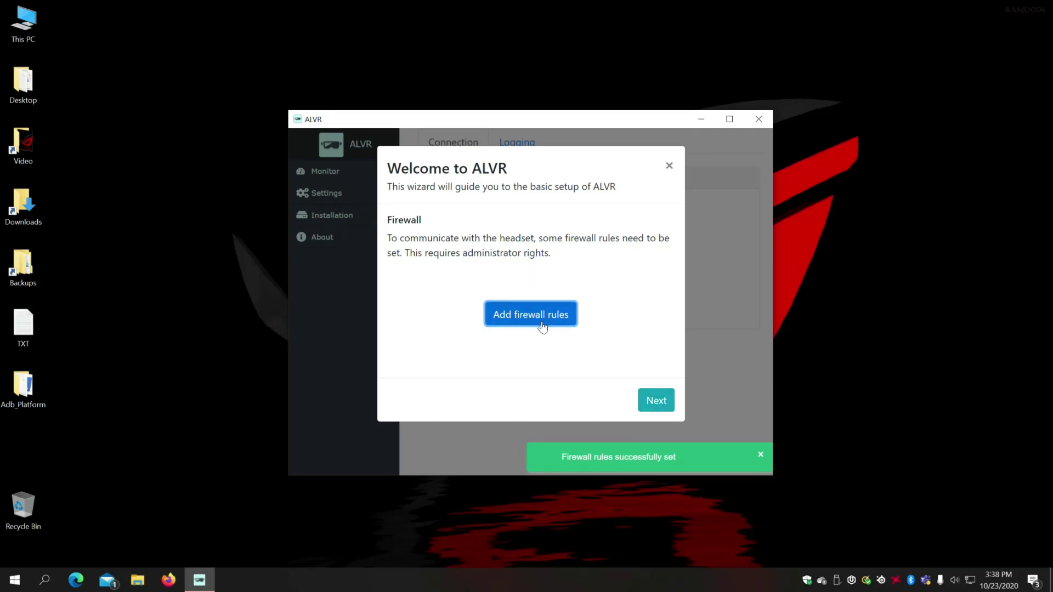
click(559, 325)
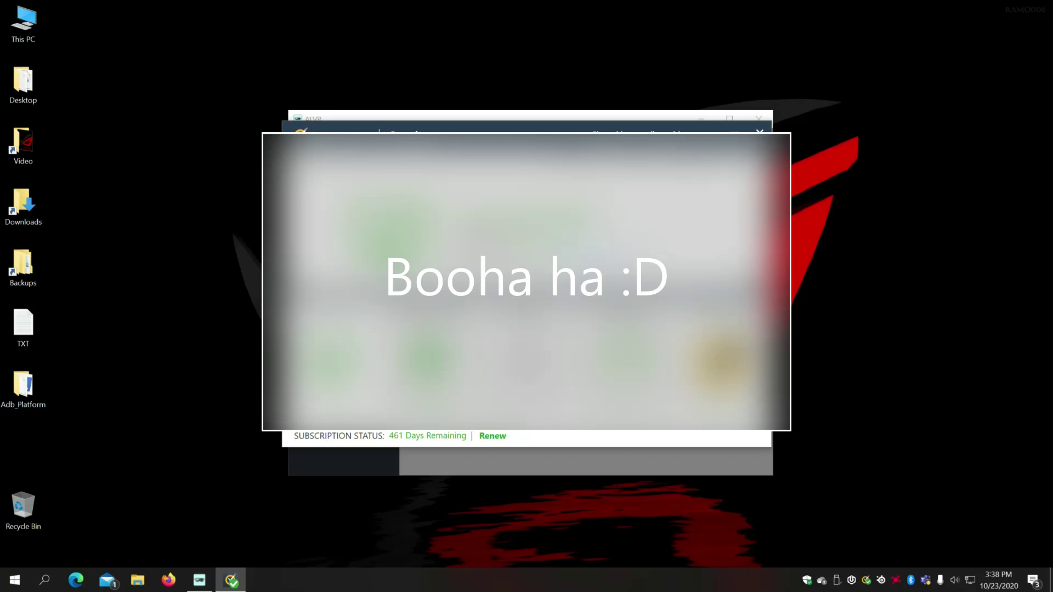
click(759, 133)
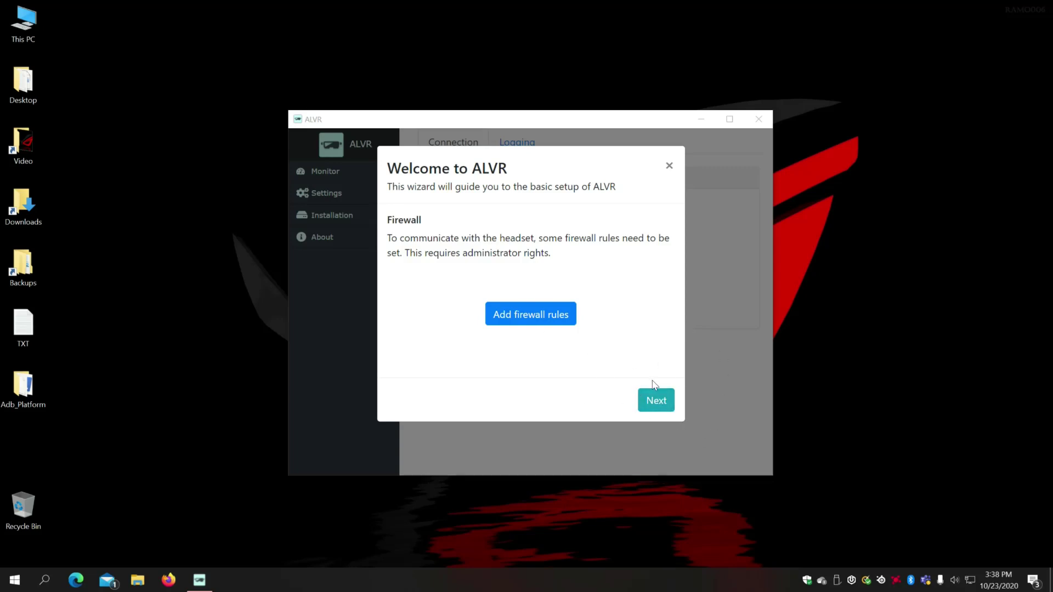
Register the ALVR driver with SteamVR in the setup wizard
click(653, 401)
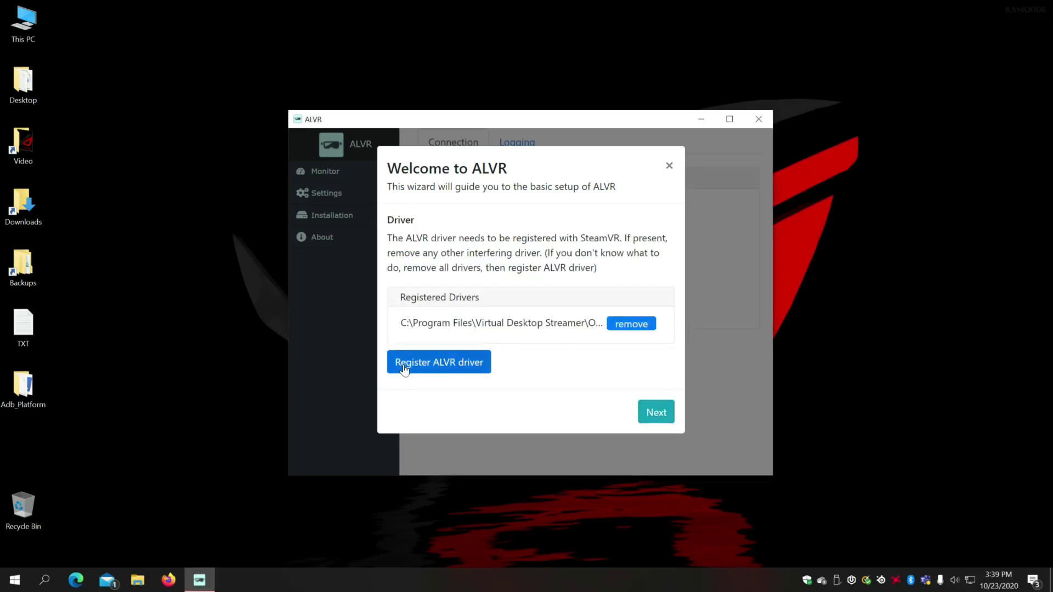
click(434, 365)
click(436, 367)
click(439, 368)
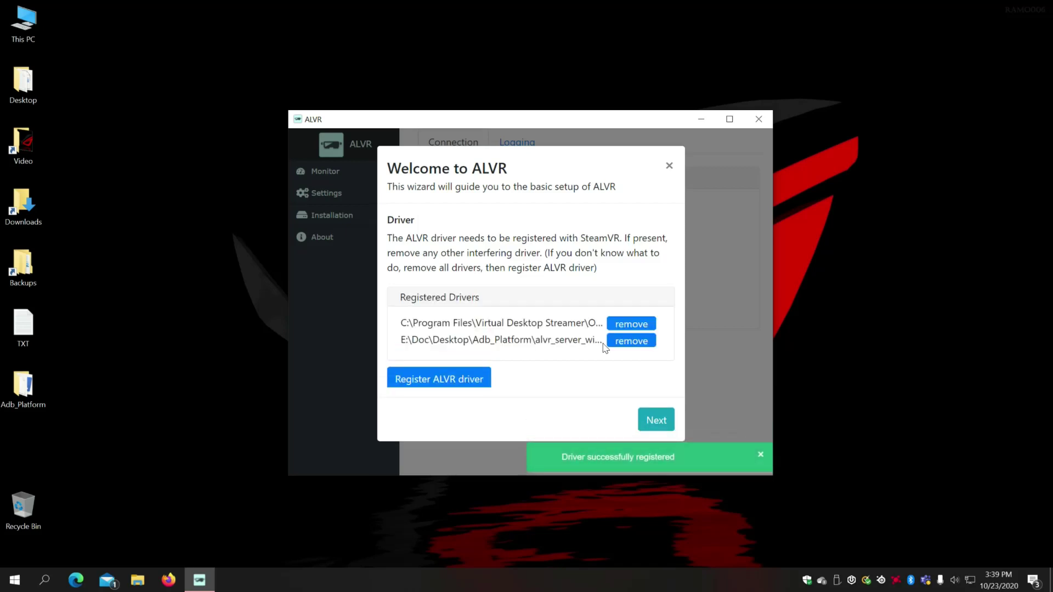
Choose Medium tracking and the Compatibility performance preset, then finish and close the wizard
click(657, 423)
click(538, 323)
click(665, 403)
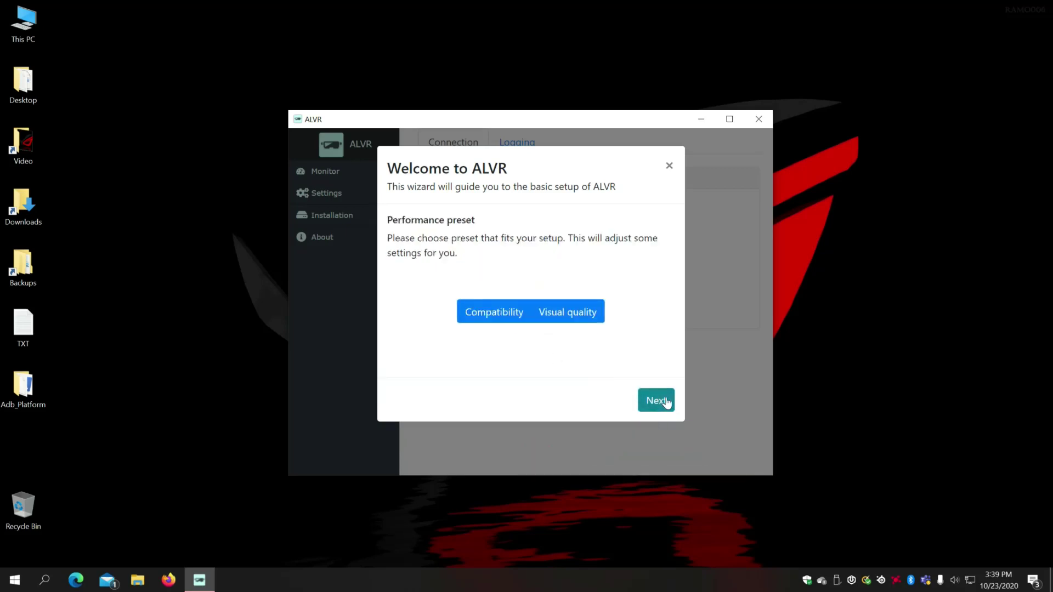
click(507, 312)
click(655, 401)
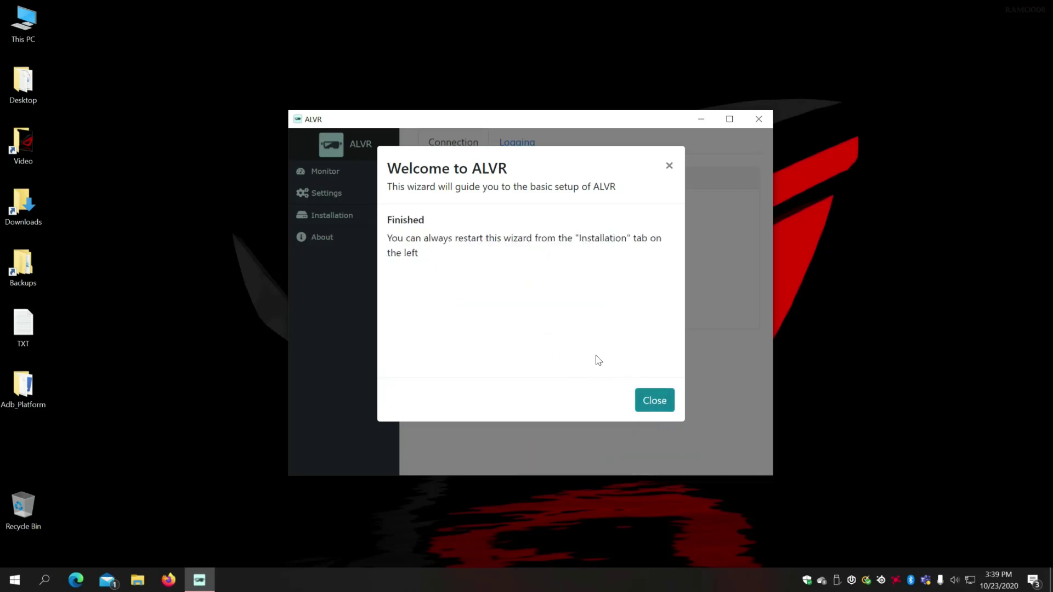
click(645, 402)
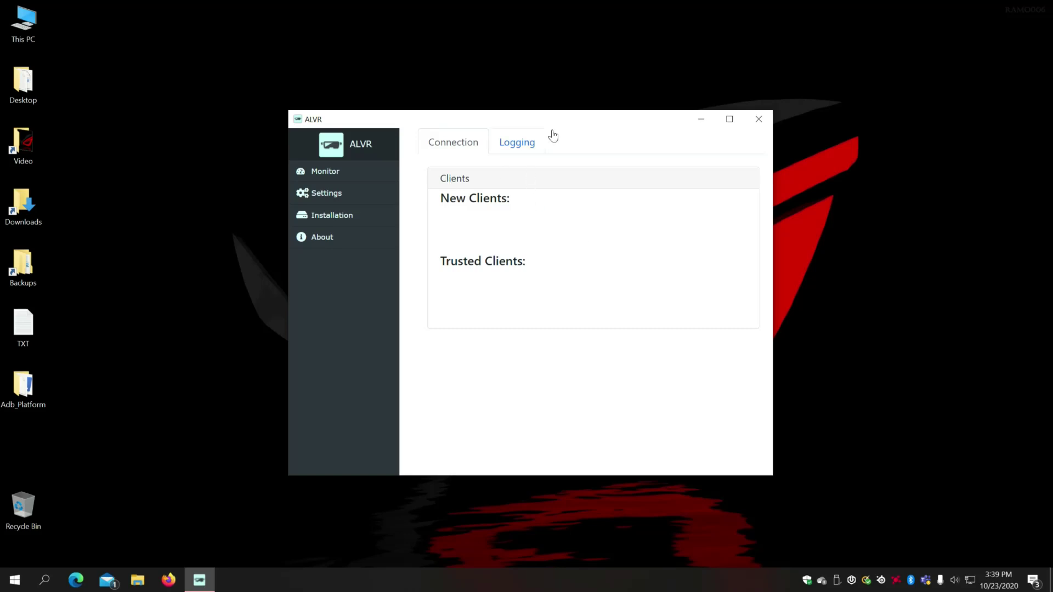
Set the audio device to Headphones (Oculus Virtual Audio Device), then return to the clients list
drag(562, 124, 509, 118)
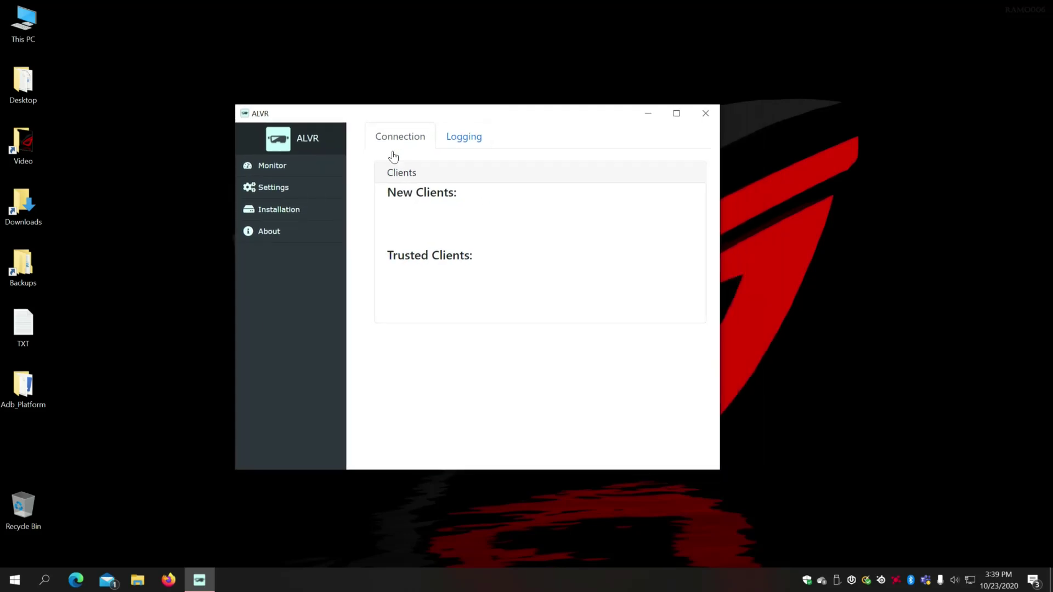
click(271, 192)
click(423, 145)
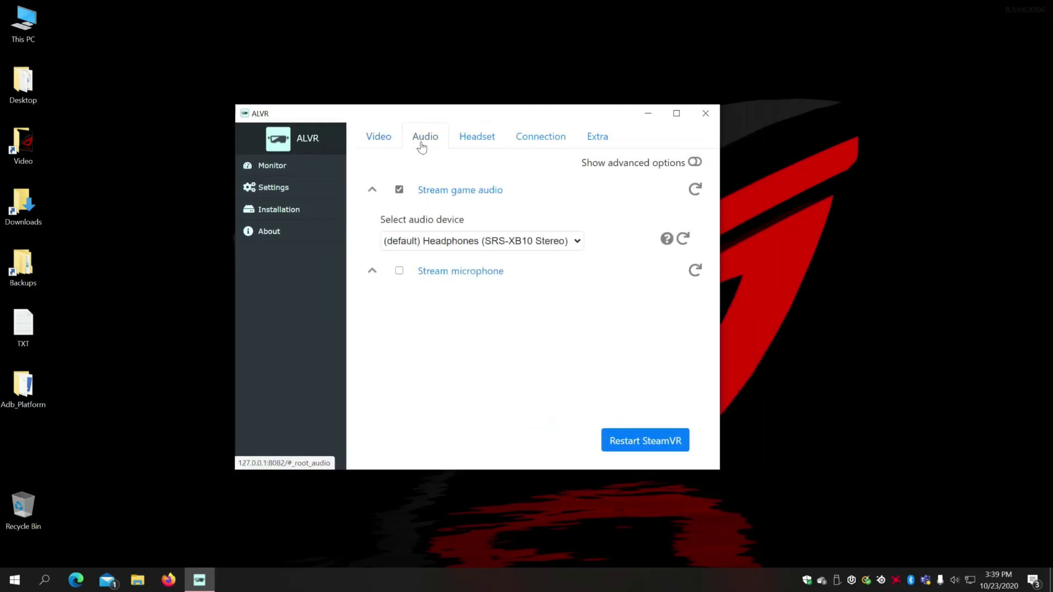
click(510, 241)
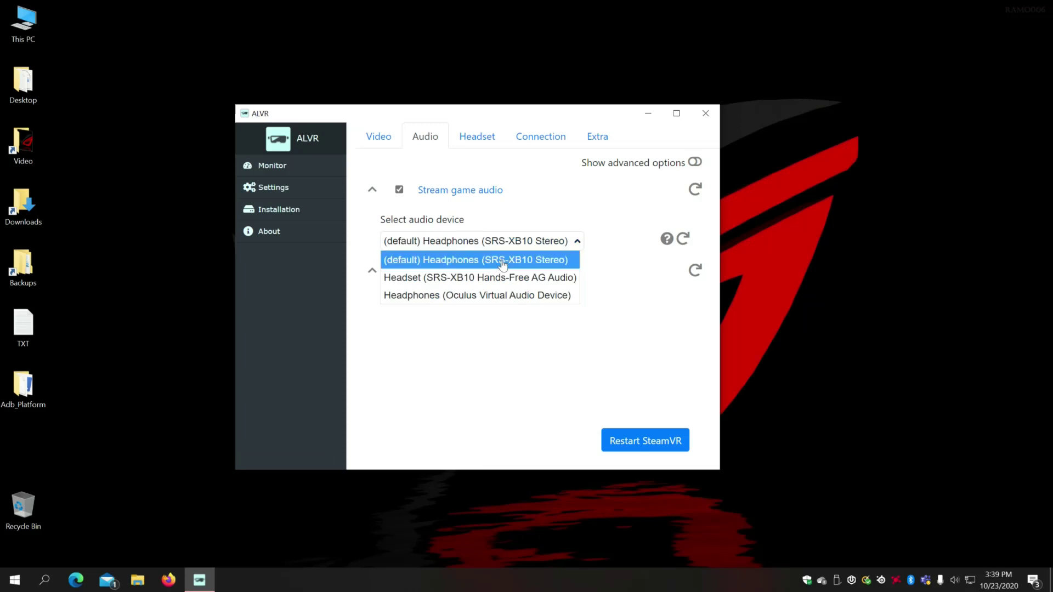
click(474, 296)
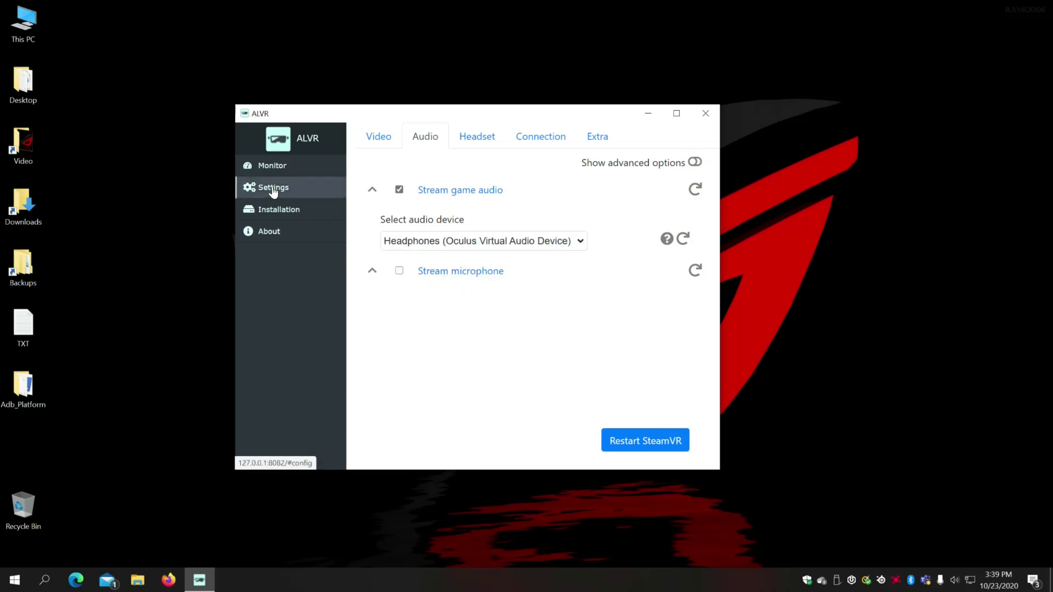
click(271, 168)
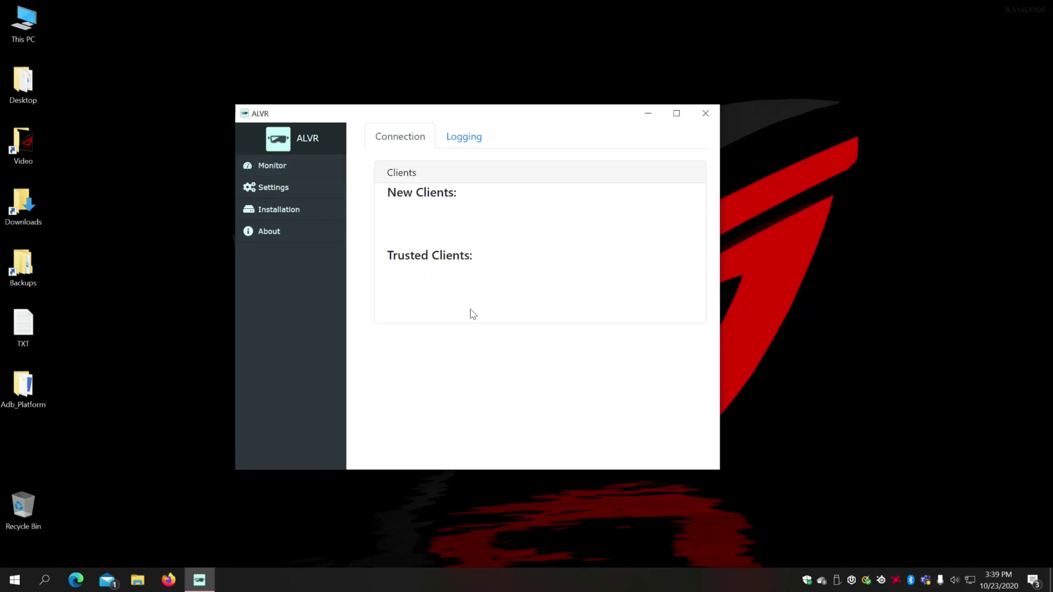
mouse_move(540, 118)
mouse_down()
mouse_move(471, 107)
mouse_move(520, 112)
mouse_up()
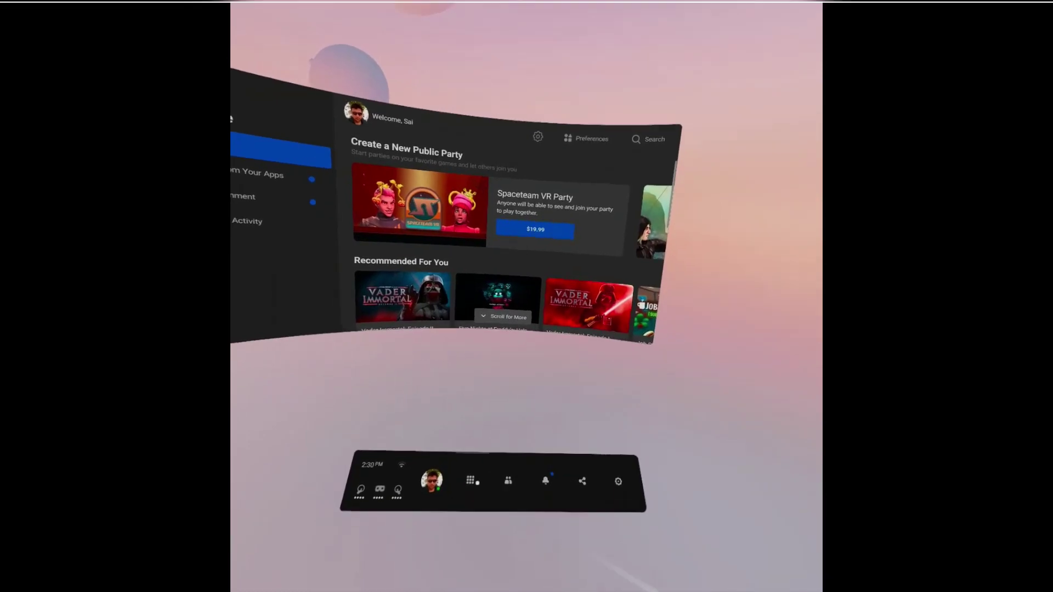
Filter the headset's app library to show only Unknown Sources
click(476, 485)
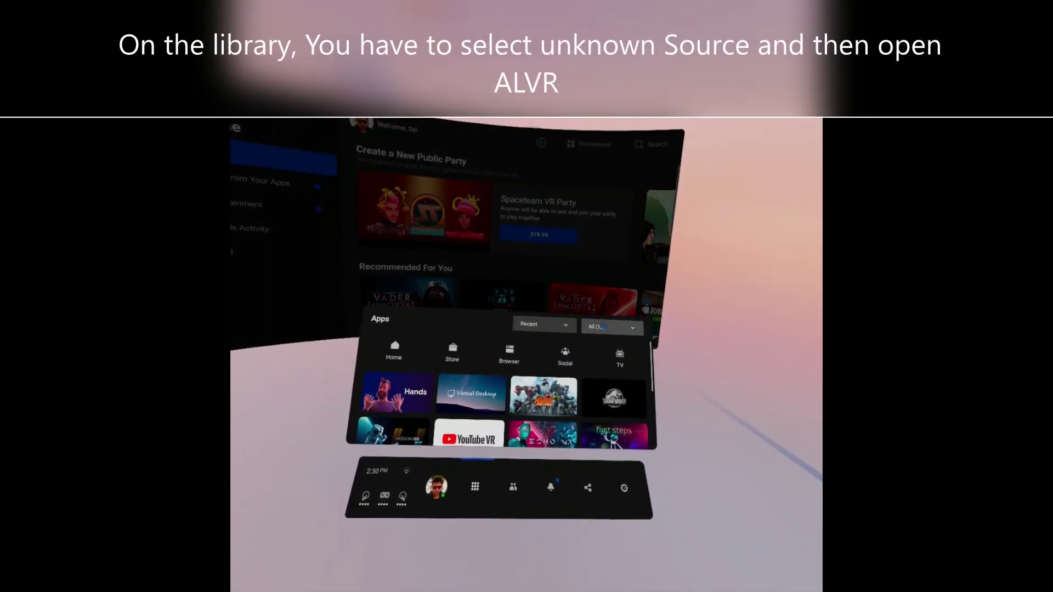
click(610, 327)
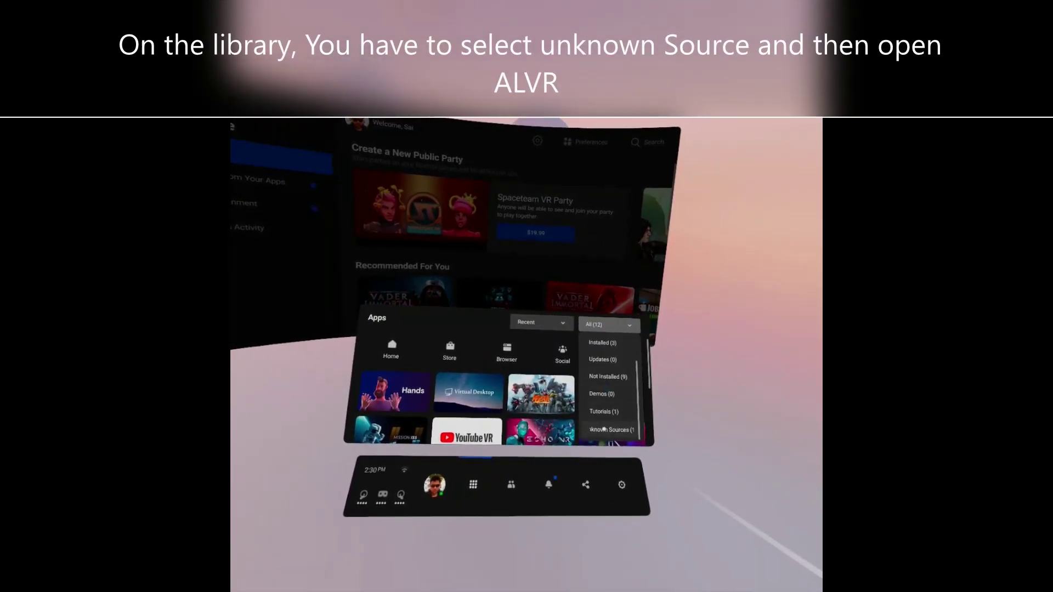
click(610, 437)
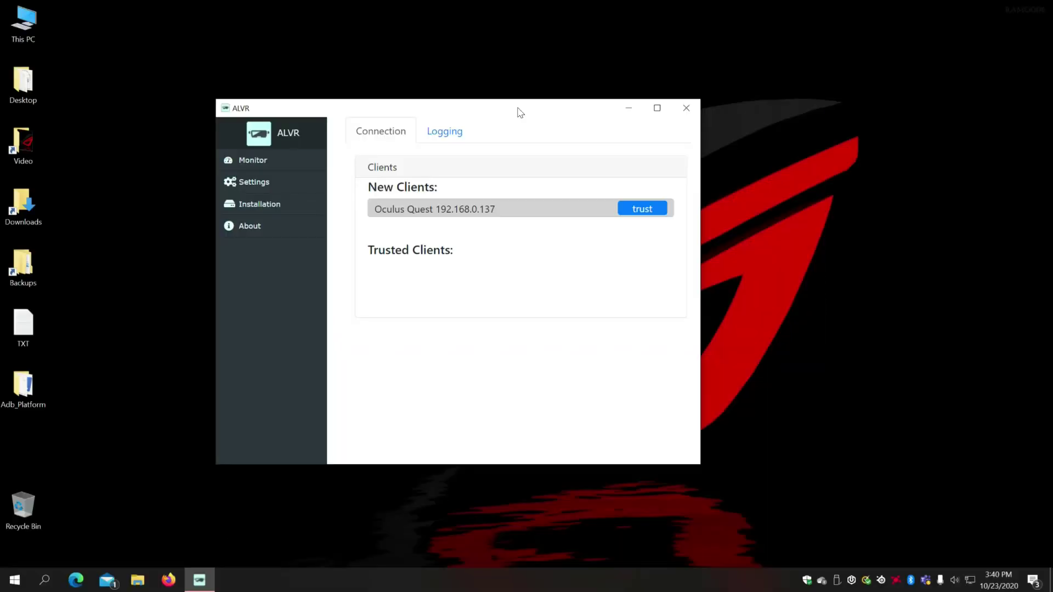
Trust the Oculus Quest client from ALVR's New Clients list
drag(520, 112, 493, 102)
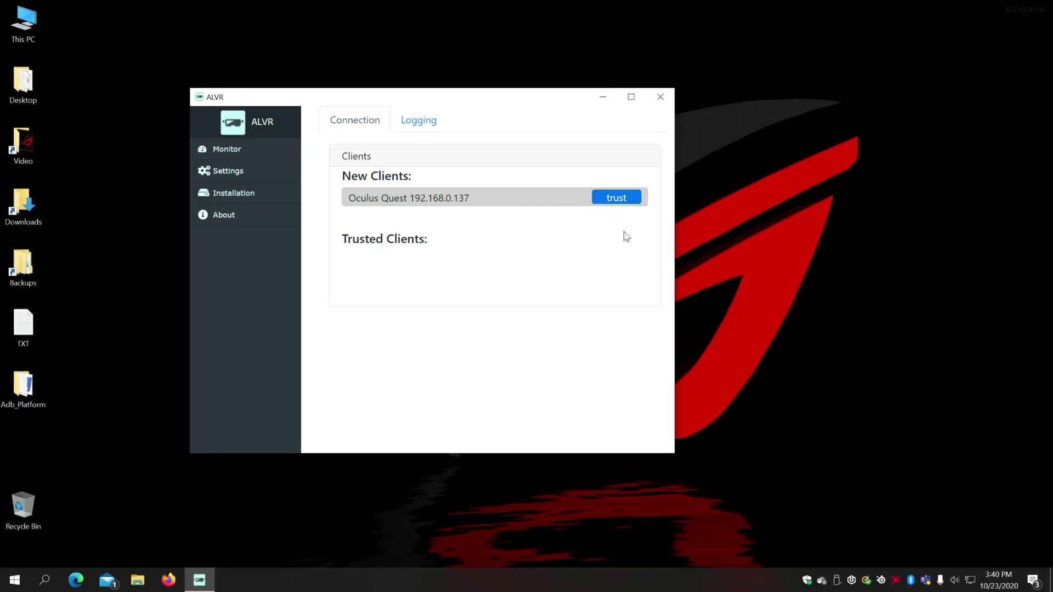
click(627, 201)
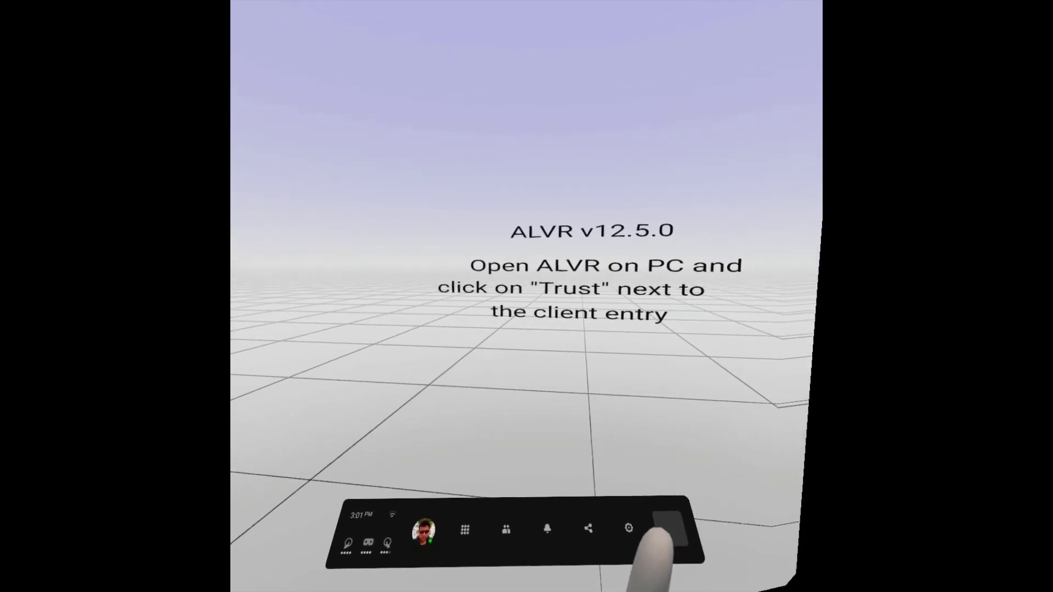
Leave the ALVR client screen for the Oculus home environment via the rightmost Quest menu-bar app button
click(704, 539)
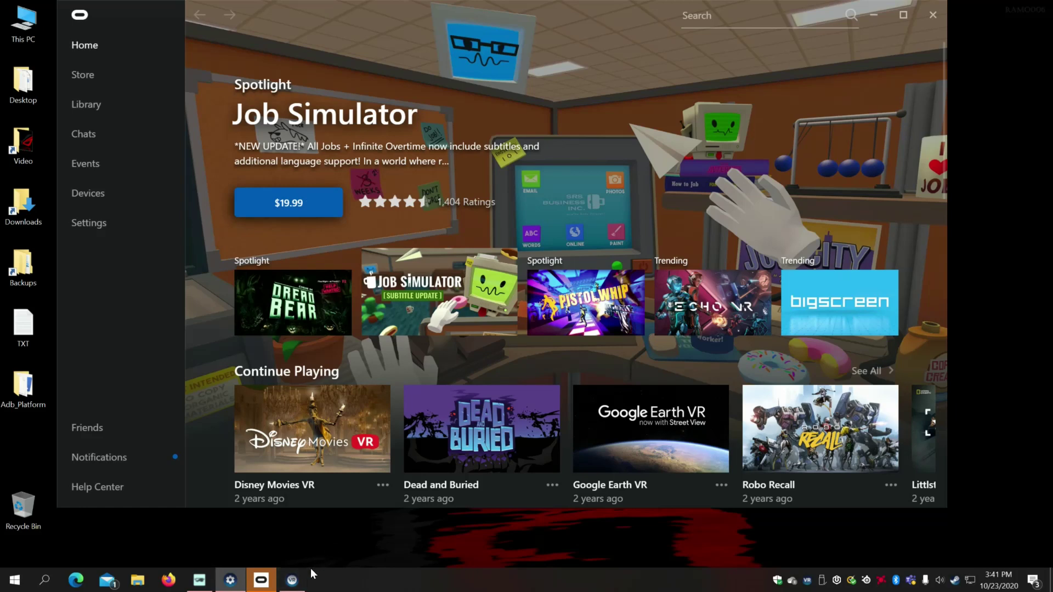
Minimize the Oculus desktop app to reveal ALVR's live streaming statistics
click(875, 15)
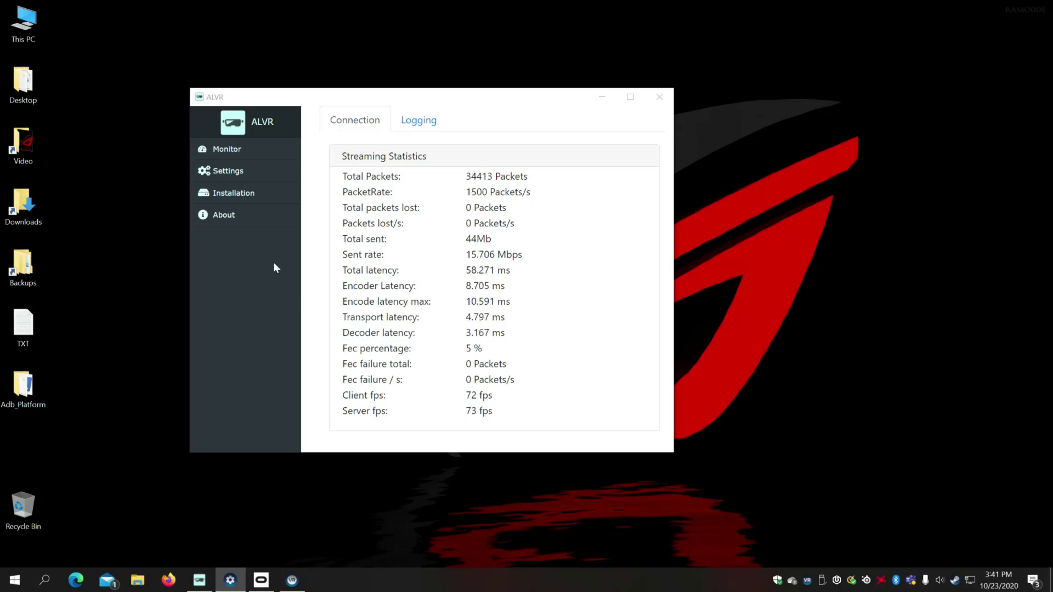
In ALVR's Video settings, change the video resolution from 75% to 100%
click(245, 172)
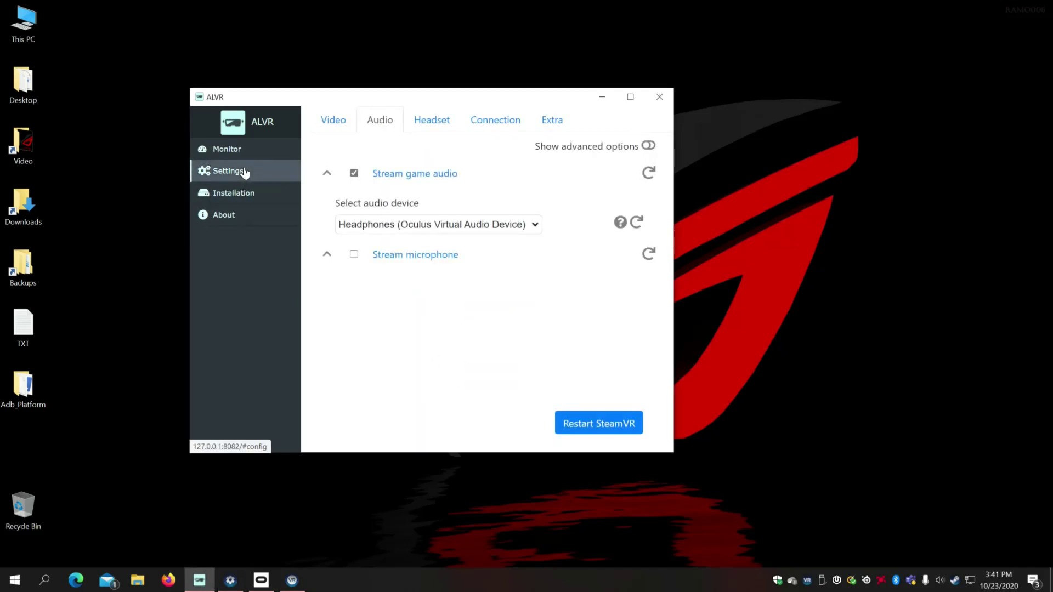
click(342, 127)
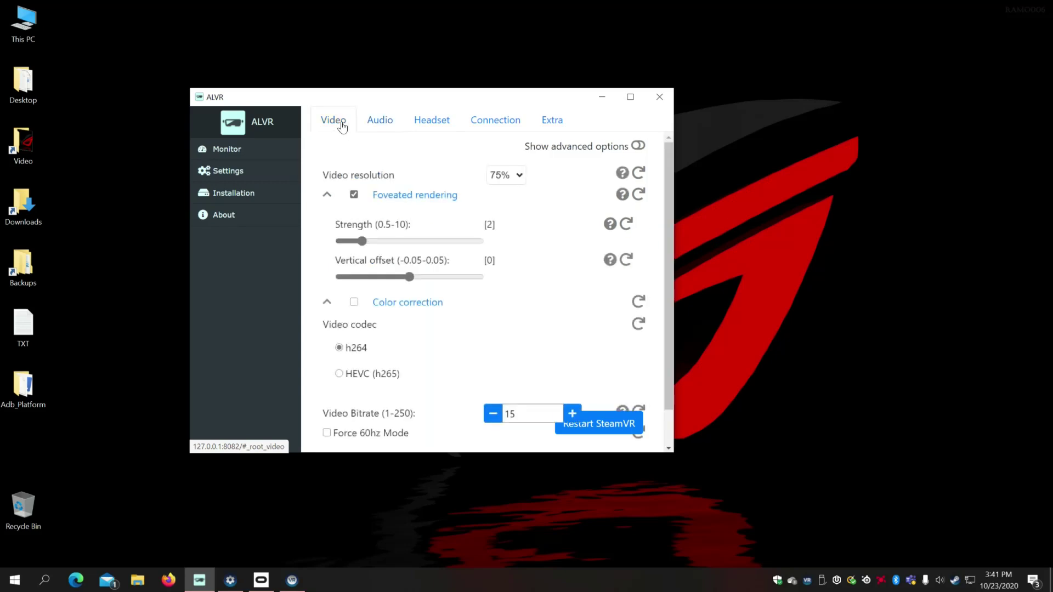
click(521, 174)
click(511, 266)
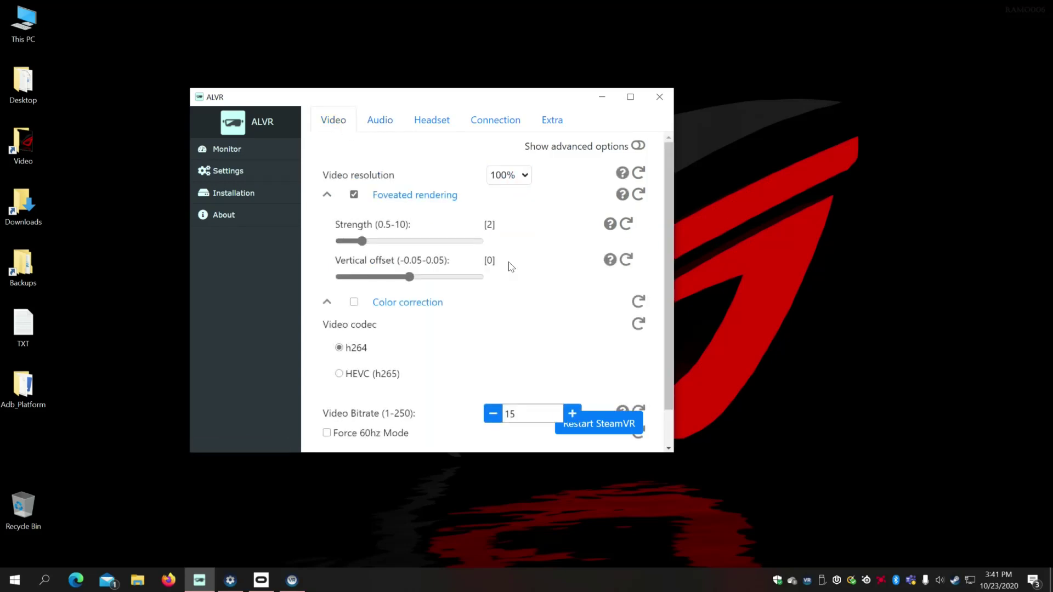